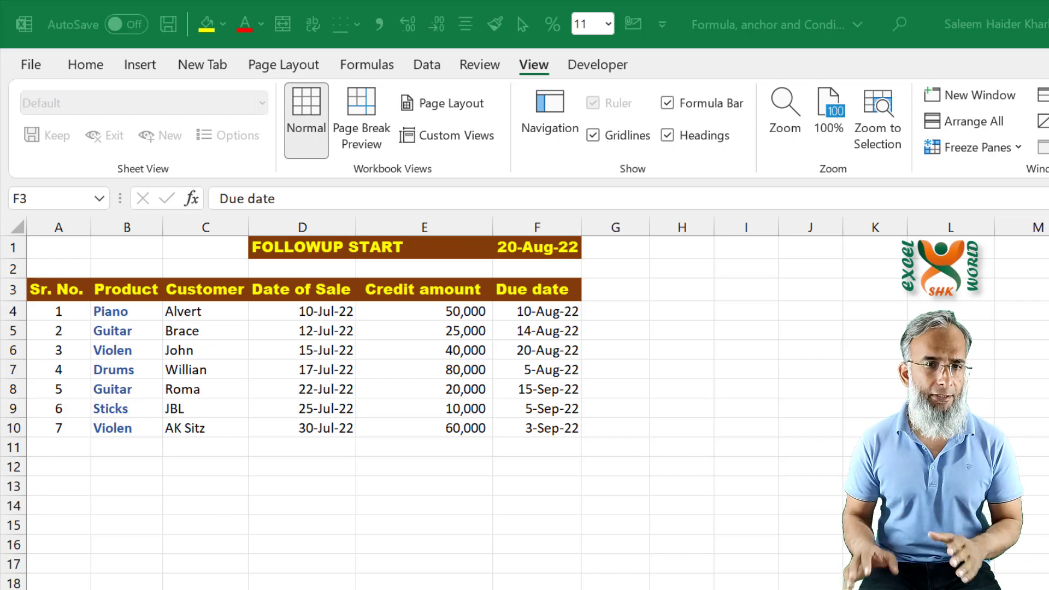
Examine the credit sales table, going through its products, credit amounts and due dates
{"action": "left_click", "coordinate": [637, 337]}
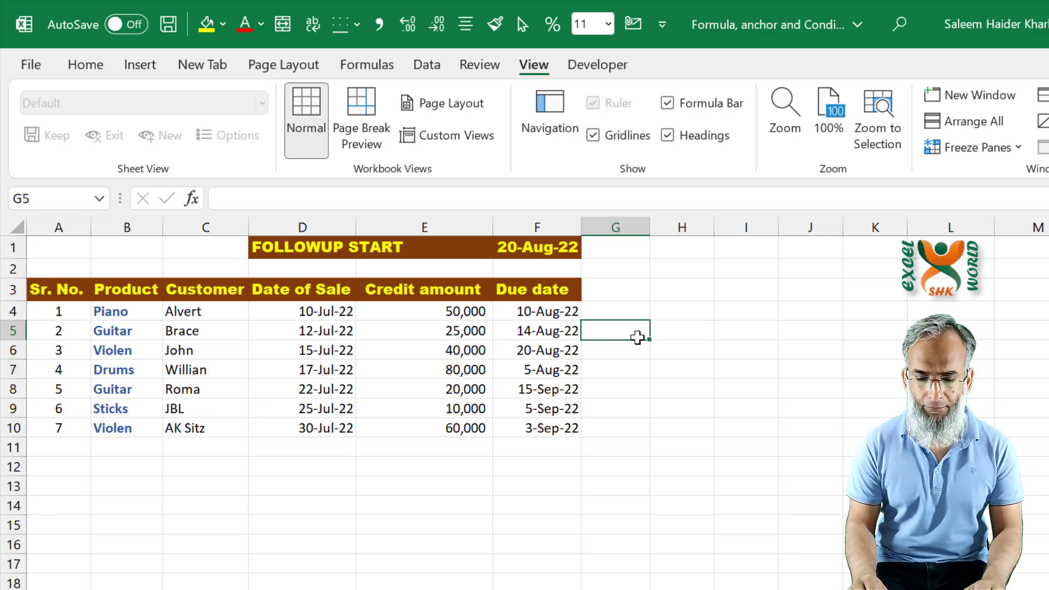
{"action": "key", "text": "Up"}
{"action": "key", "text": "Up"}
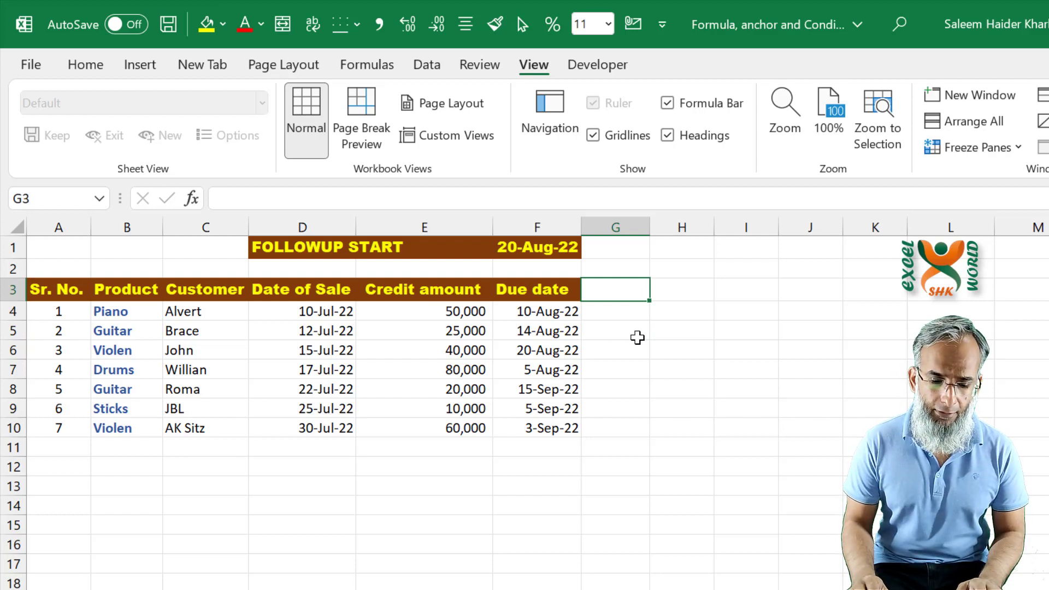
{"action": "key", "text": "Left"}
{"action": "key", "text": "Left"}
{"action": "key", "text": "Left"}
{"action": "key", "text": "Left"}
{"action": "key", "text": "Down"}
{"action": "key", "text": "Down"}
{"action": "key", "text": "Left"}
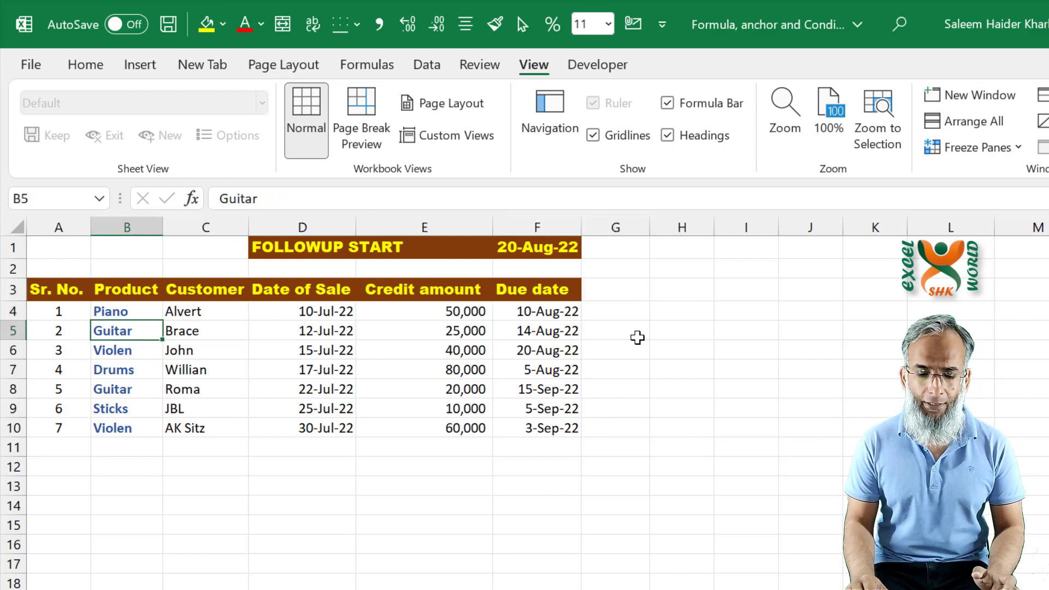
{"action": "key", "text": "Right"}
{"action": "key", "text": "Right"}
{"action": "key", "text": "Right"}
{"action": "key", "text": "Right"}
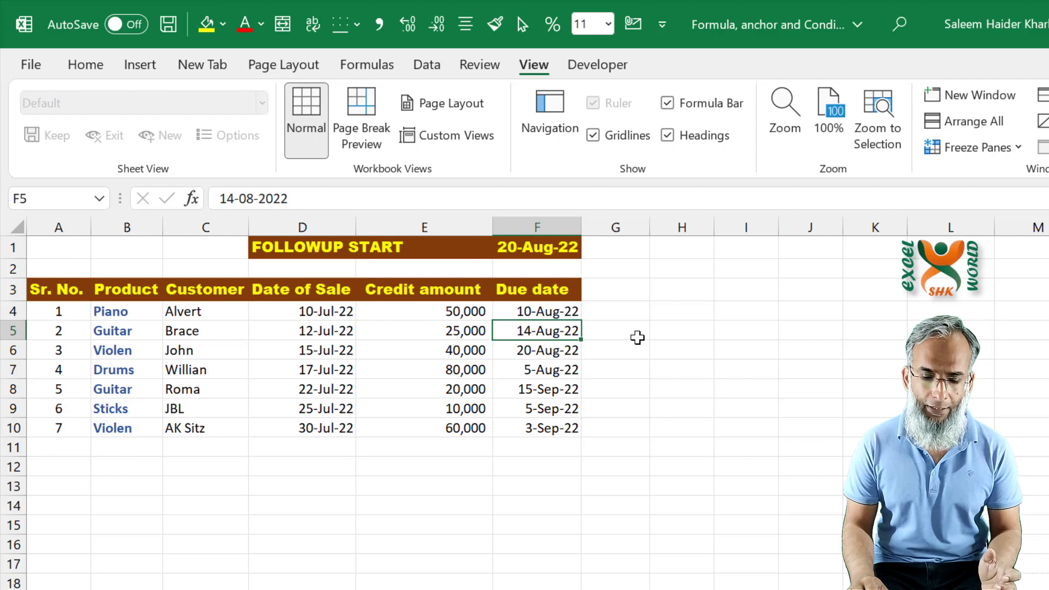
{"action": "key", "text": "Left"}
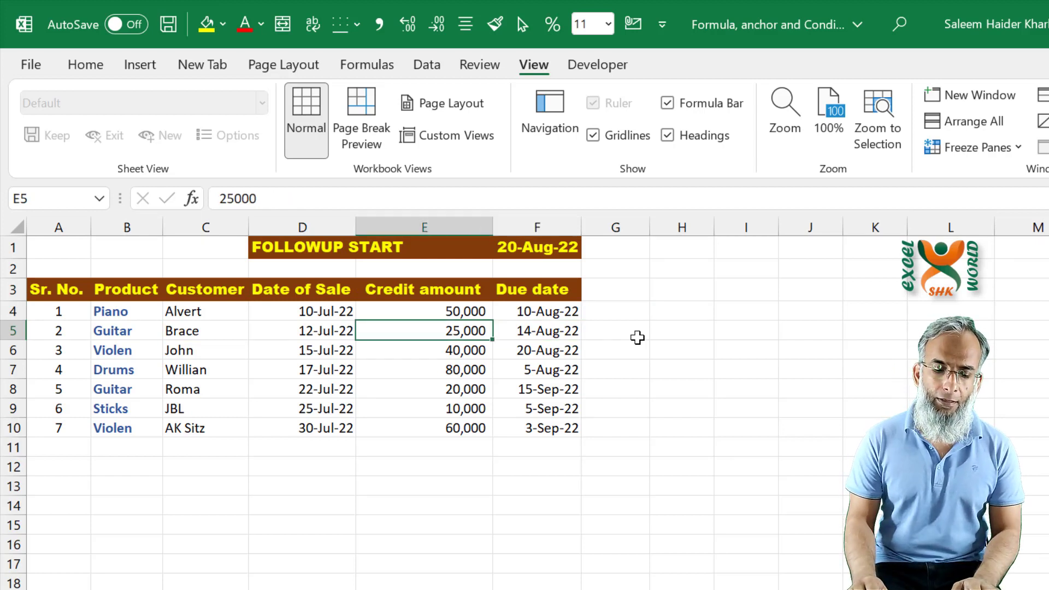
Compare the follow-up start date in F1 with the first due date in F4
{"action": "key", "text": "Up"}
{"action": "key", "text": "Up"}
{"action": "key", "text": "Up"}
{"action": "key", "text": "Up"}
{"action": "key", "text": "Right"}
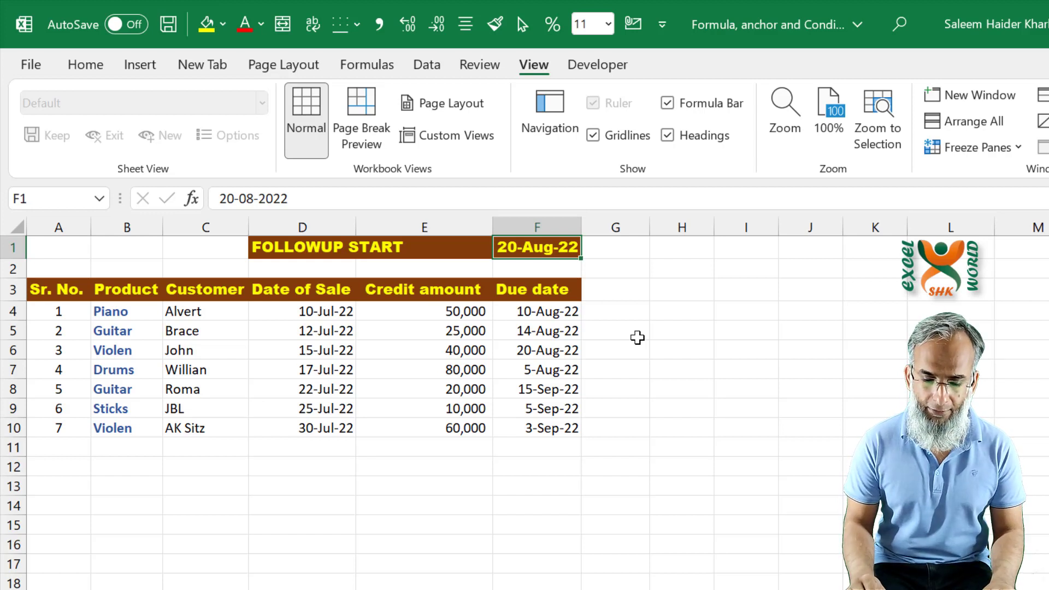
{"action": "key", "text": "Down"}
{"action": "key", "text": "Down"}
{"action": "key", "text": "Down"}
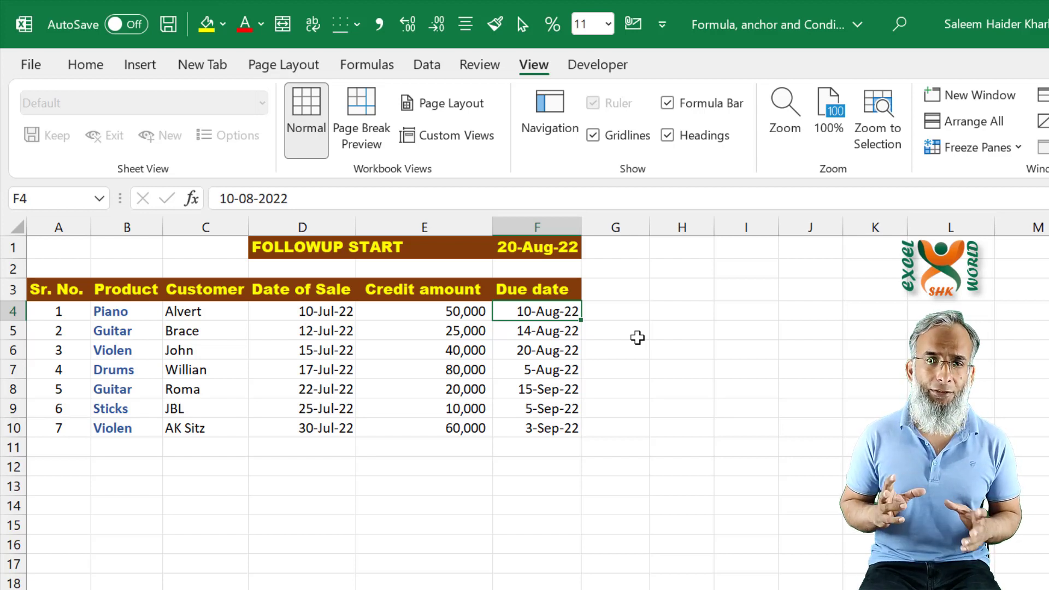
{"action": "key", "text": "Up"}
{"action": "key", "text": "Up"}
{"action": "key", "text": "Up"}
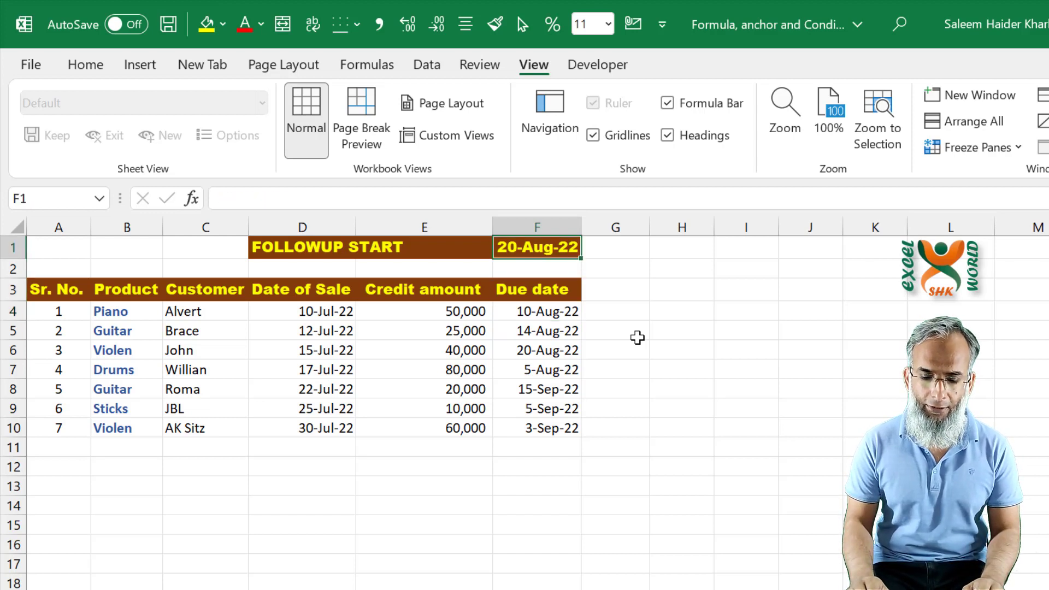
{"action": "key", "text": "Down"}
{"action": "key", "text": "Down"}
{"action": "key", "text": "Down"}
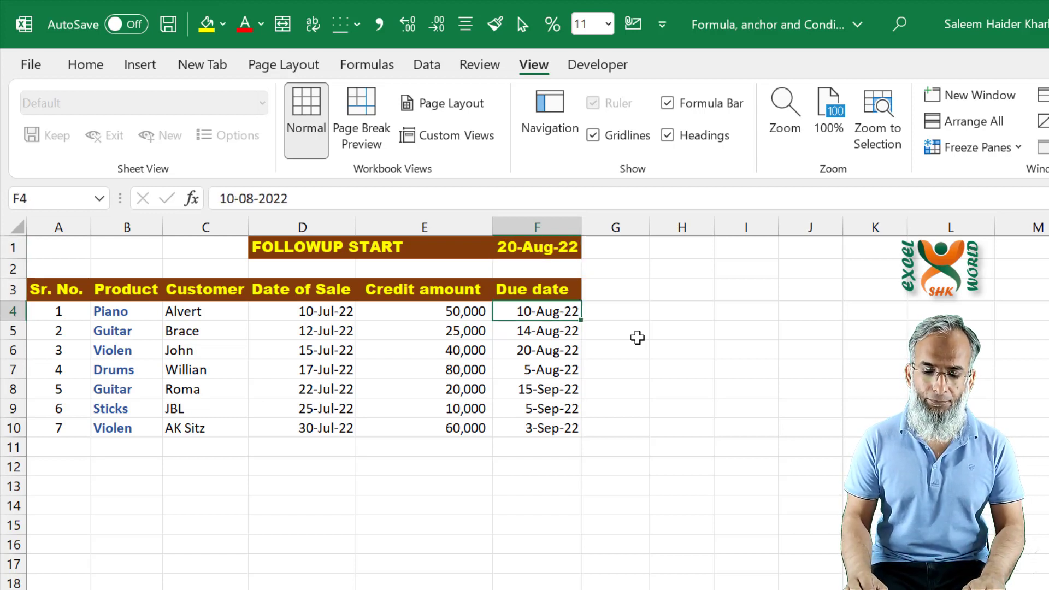
Start a new formula-based conditional formatting rule for the due dates in F4:F10, keeping the table visible beside the dialog
{"action": "key", "text": "ctrl+shift+Down"}
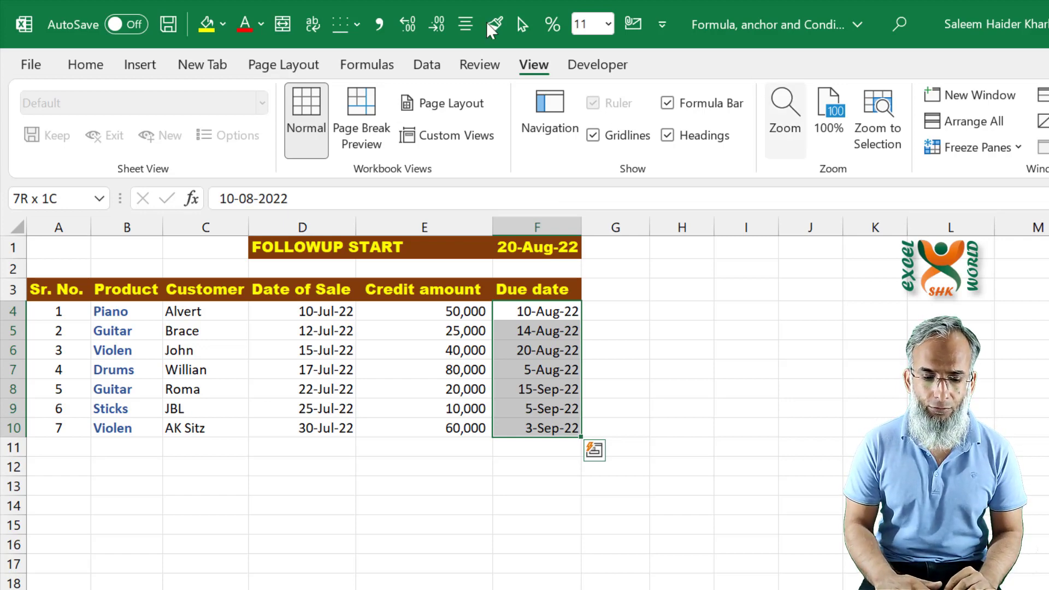
{"action": "left_click", "coordinate": [785, 95]}
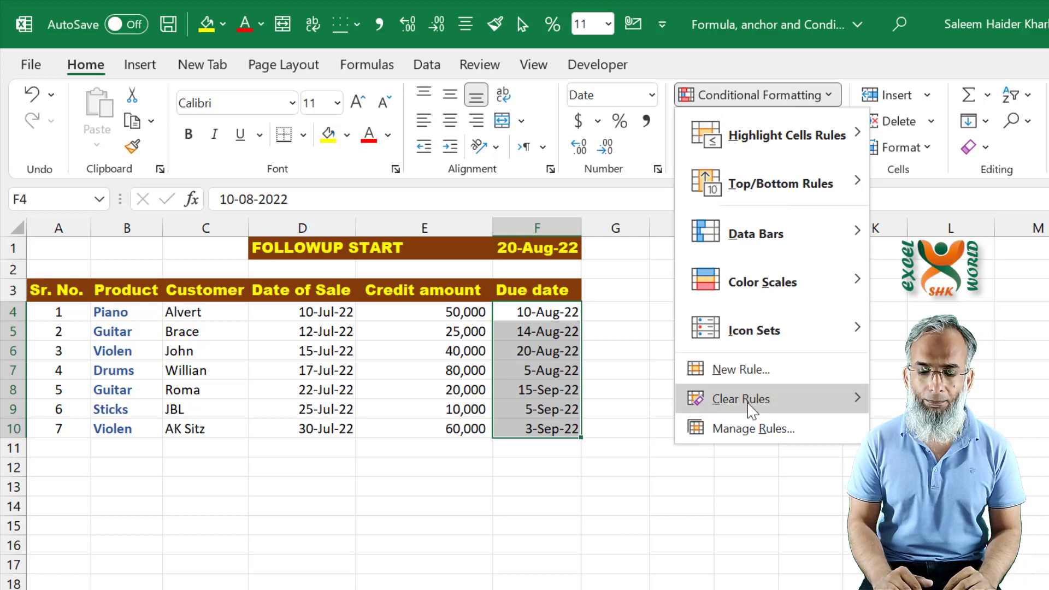
{"action": "left_click", "coordinate": [762, 379]}
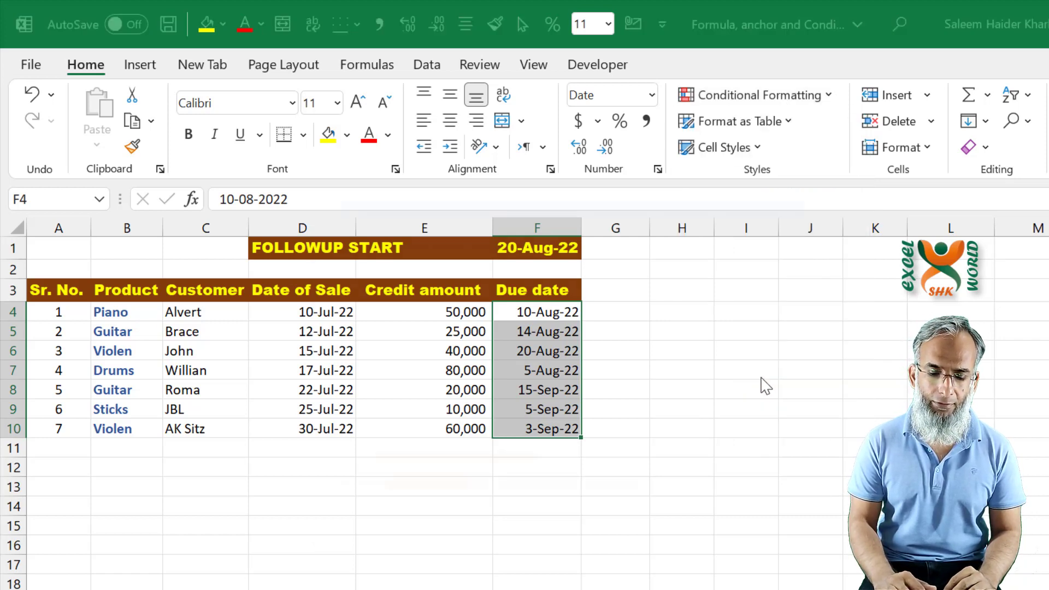
{"action": "left_click", "coordinate": [397, 300]}
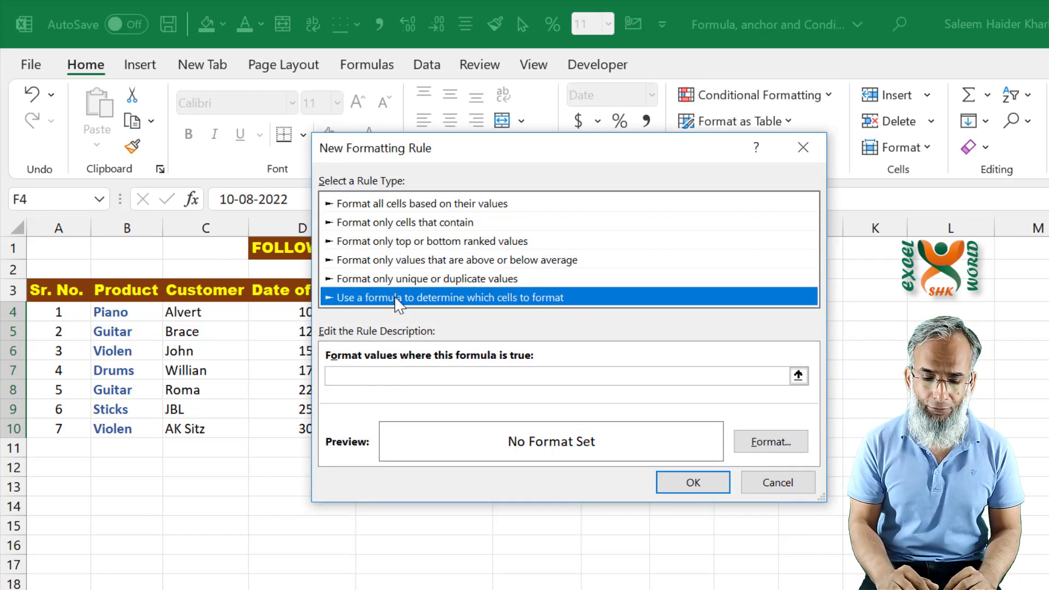
{"action": "left_click_drag", "start_coordinate": [579, 160], "coordinate": [877, 145]}
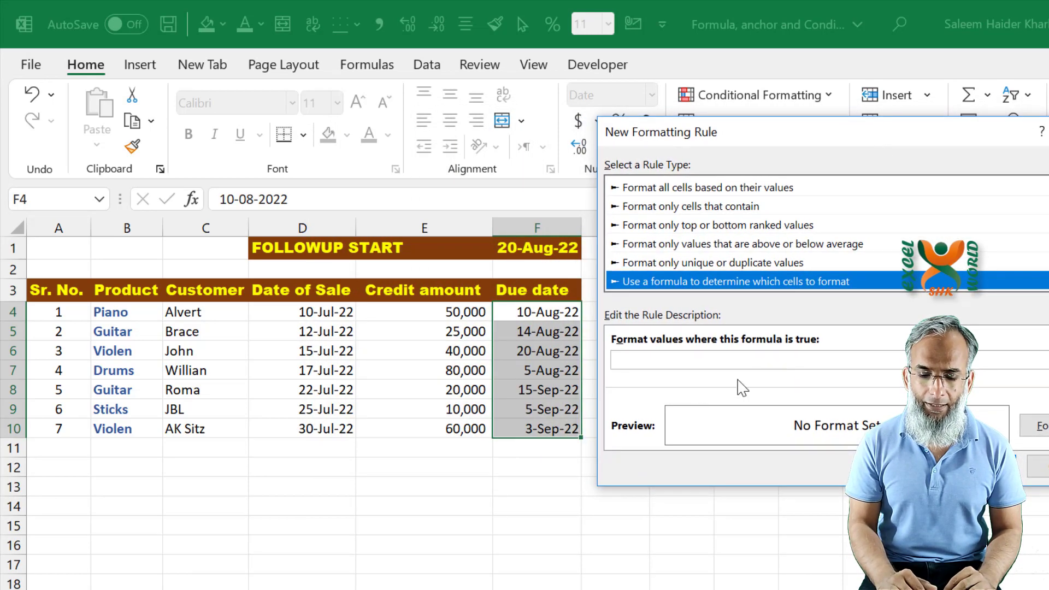
Enter =$F$1=$F$4 as the formatting rule's formula, referencing the follow-up date and the first due date
{"action": "left_click", "coordinate": [657, 363]}
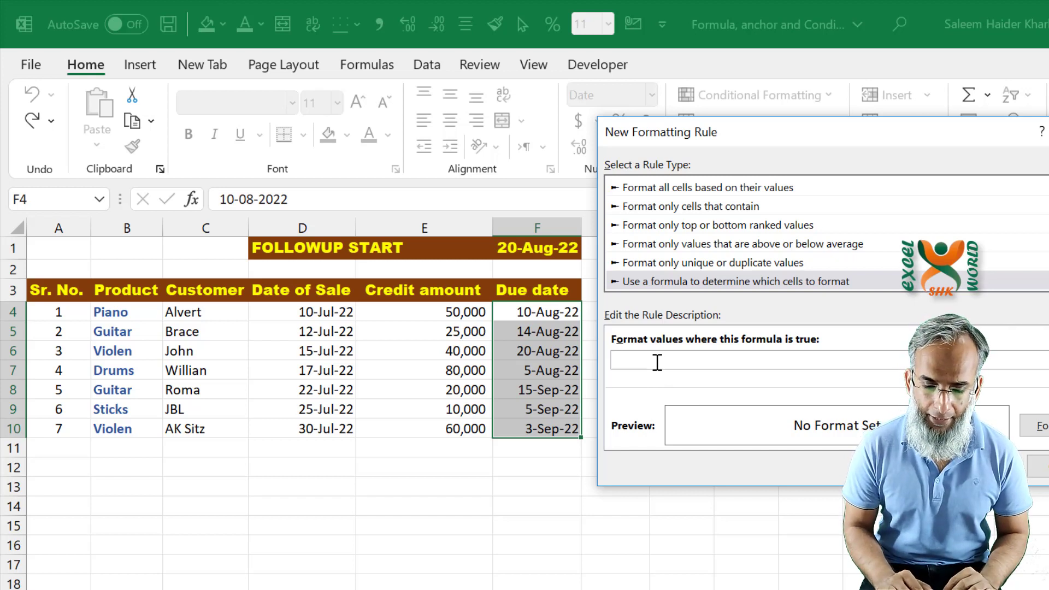
{"action": "left_click", "coordinate": [535, 248]}
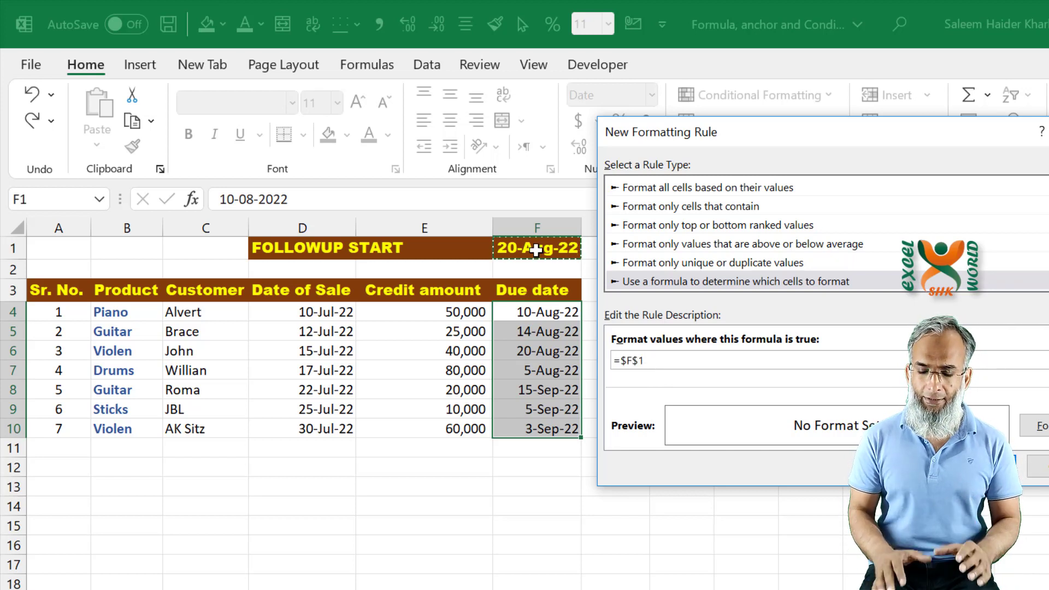
{"action": "type", "text": "="}
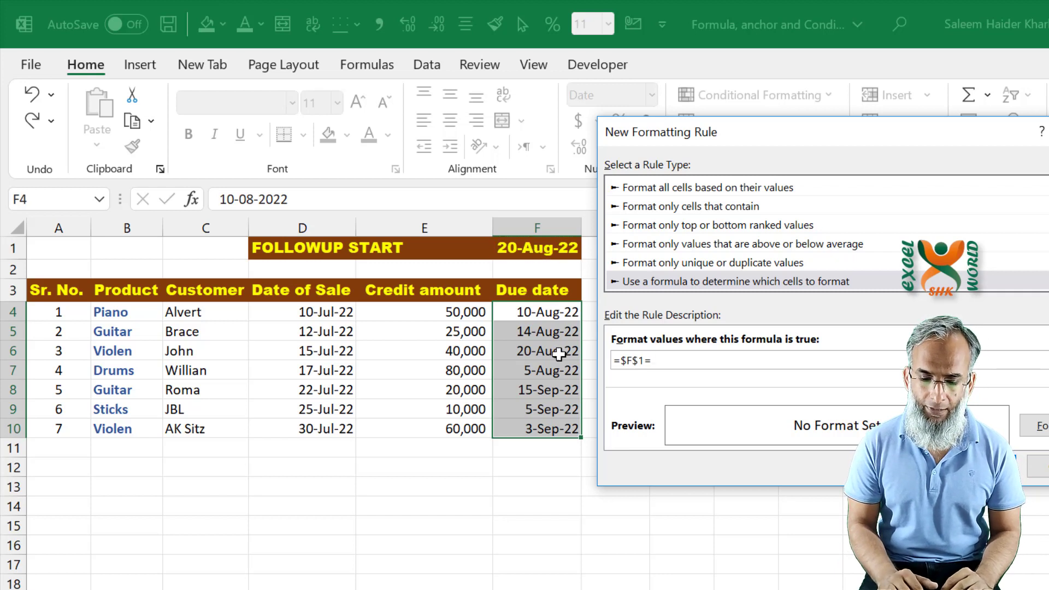
{"action": "left_click", "coordinate": [543, 312]}
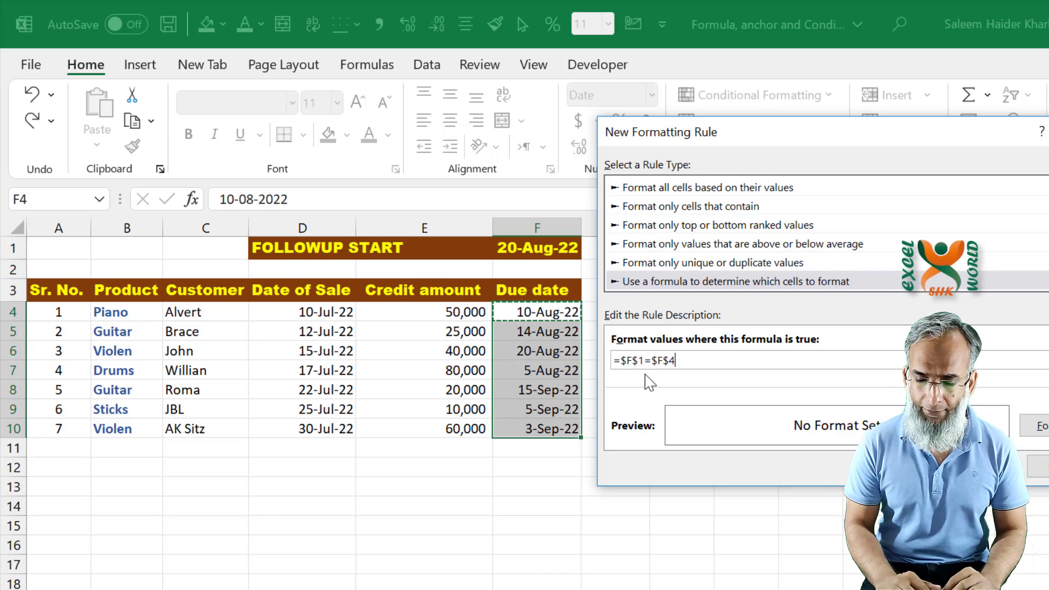
Give the rule a light green fill and apply it to the due dates
{"action": "left_click", "coordinate": [1042, 429]}
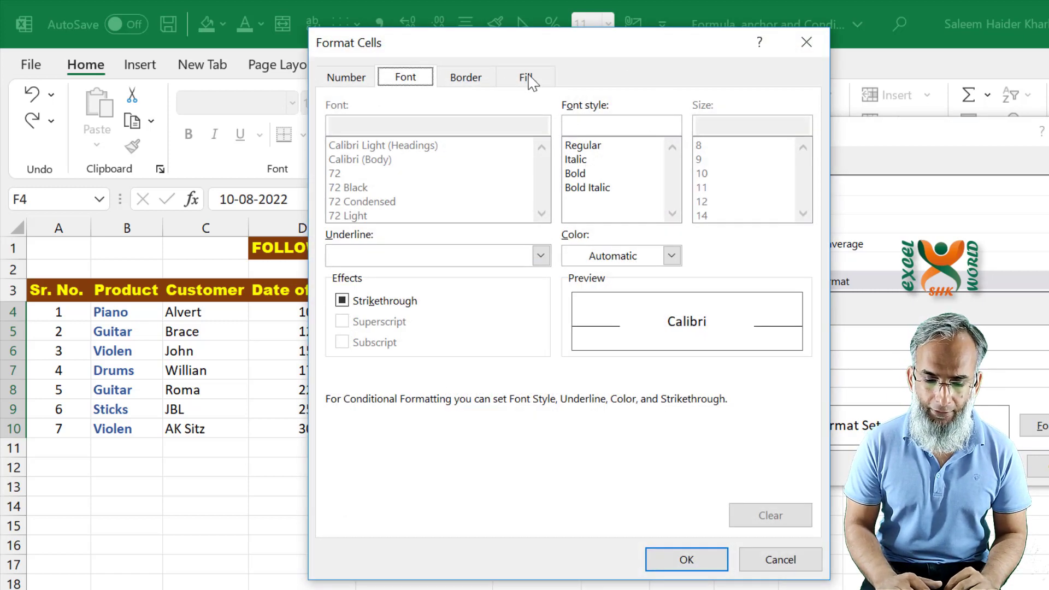
{"action": "left_click", "coordinate": [529, 82]}
{"action": "left_click", "coordinate": [471, 206]}
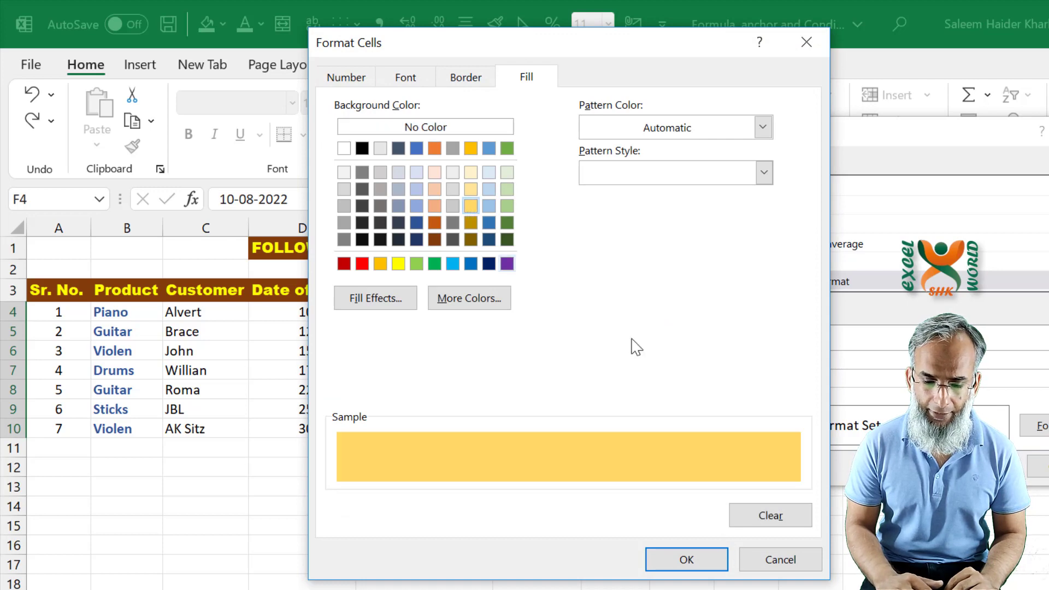
{"action": "left_click", "coordinate": [507, 207]}
{"action": "left_click", "coordinate": [682, 563]}
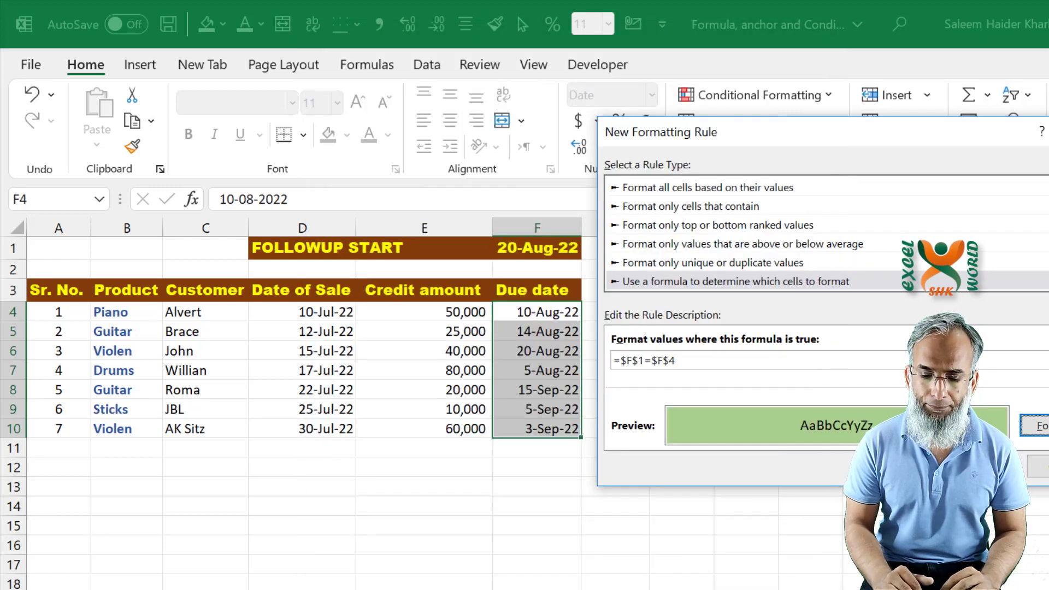
{"action": "key", "text": "Return"}
Check the due dates in column F for highlighting and compare F6 with the follow-up date in F1
{"action": "left_click", "coordinate": [568, 375]}
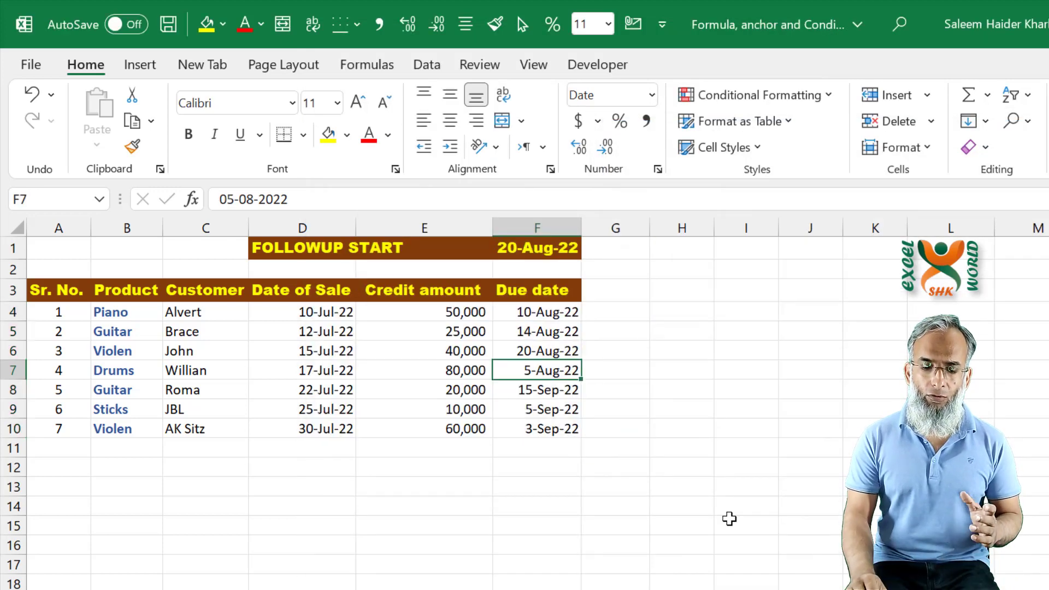
{"action": "key", "text": "Up"}
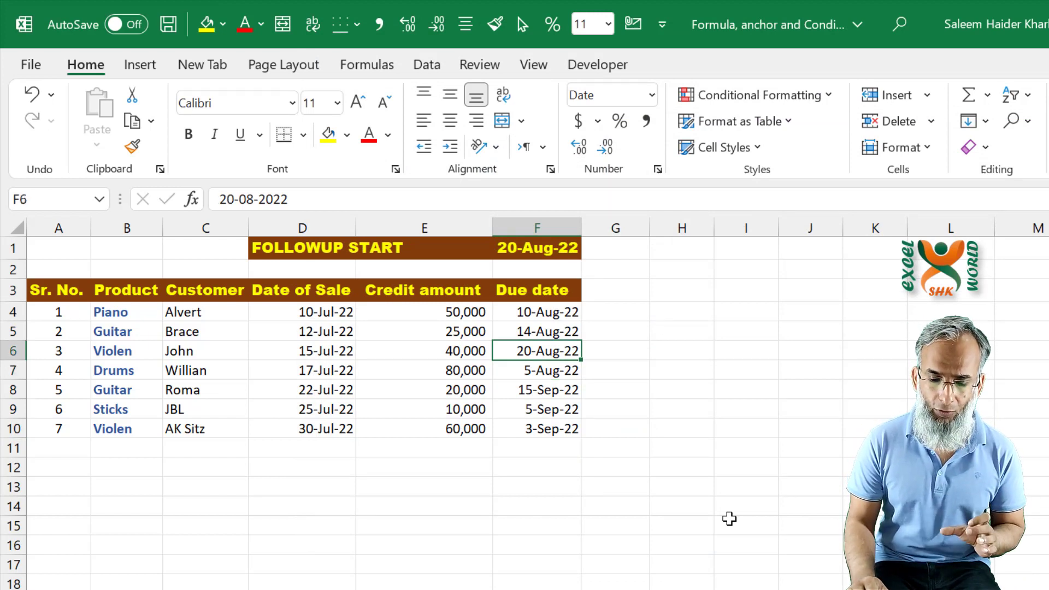
{"action": "key", "text": "Up"}
{"action": "key", "text": "Up"}
{"action": "key", "text": "Up"}
{"action": "key", "text": "Up"}
{"action": "key", "text": "Up"}
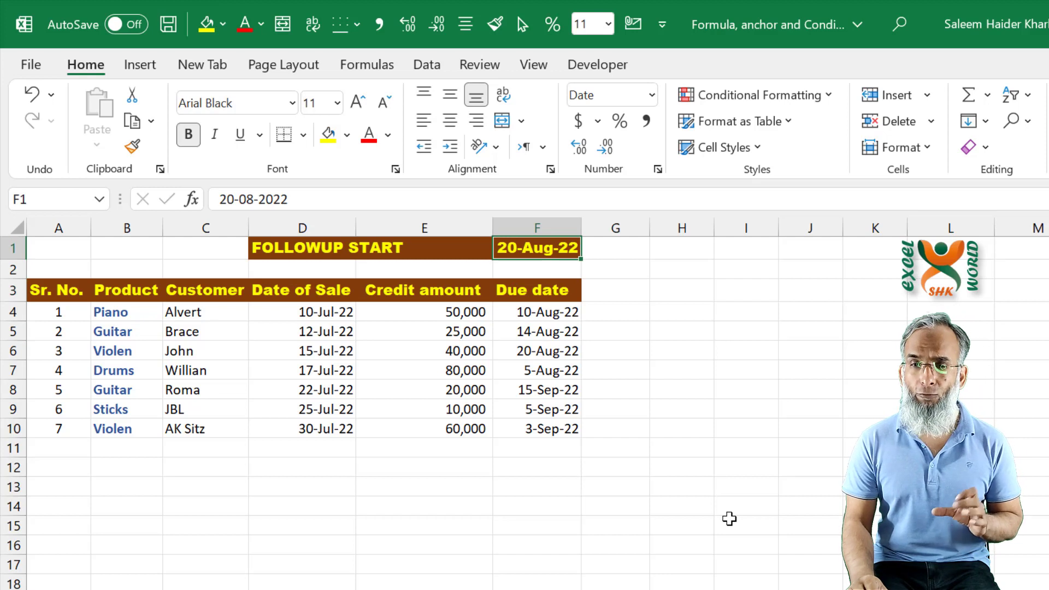
{"action": "key", "text": "Down"}
{"action": "key", "text": "Down"}
{"action": "key", "text": "Down"}
{"action": "key", "text": "Down"}
{"action": "key", "text": "Down"}
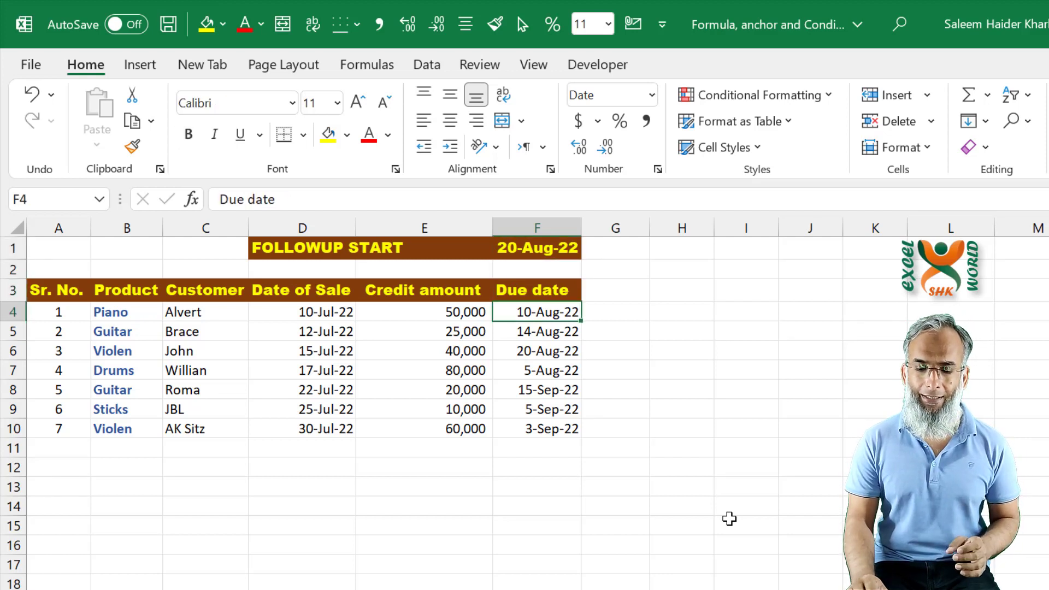
Write the comparison formula =F1=F4 in the empty cell H4 beside the table
{"action": "key", "text": "Up"}
{"action": "key", "text": "Right"}
{"action": "key", "text": "Up"}
{"action": "key", "text": "Right"}
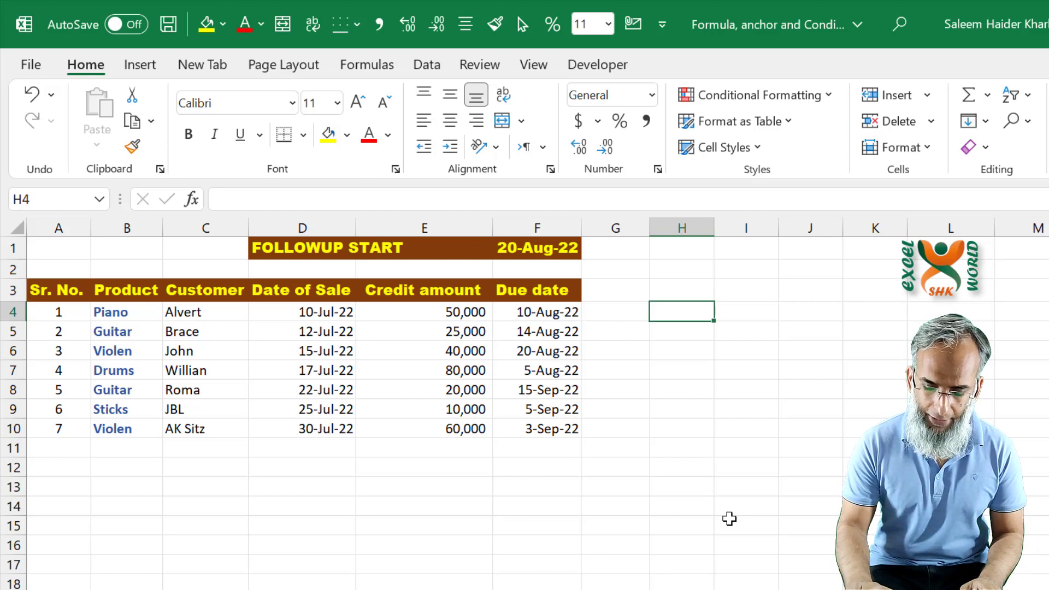
{"action": "type", "text": "="}
{"action": "key", "text": "Left"}
{"action": "key", "text": "Left"}
{"action": "key", "text": "Up"}
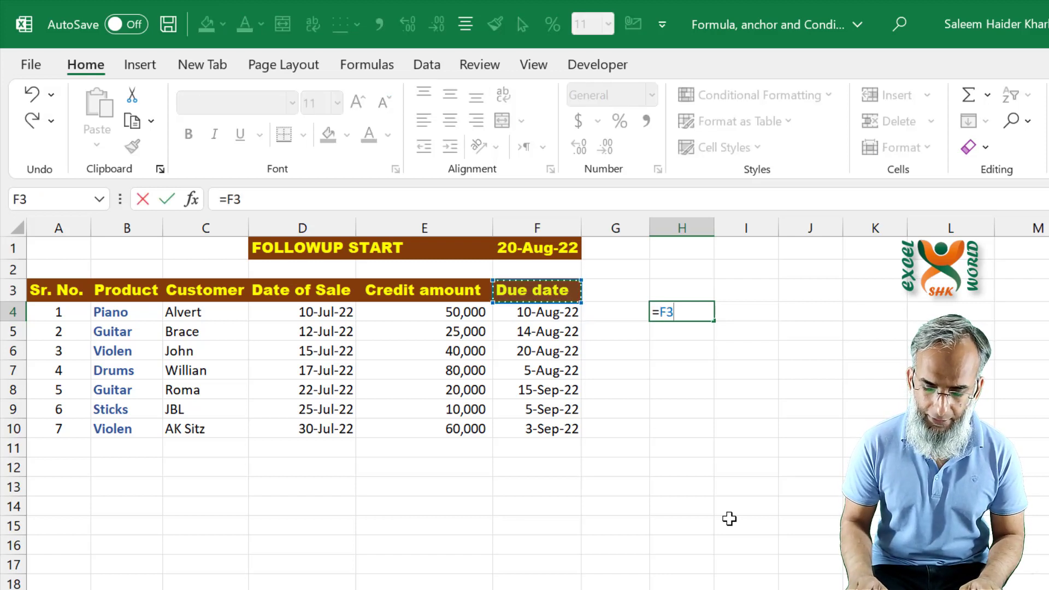
{"action": "key", "text": "Up"}
{"action": "key", "text": "Up"}
{"action": "type", "text": "="}
{"action": "key", "text": "Left"}
{"action": "key", "text": "Left"}
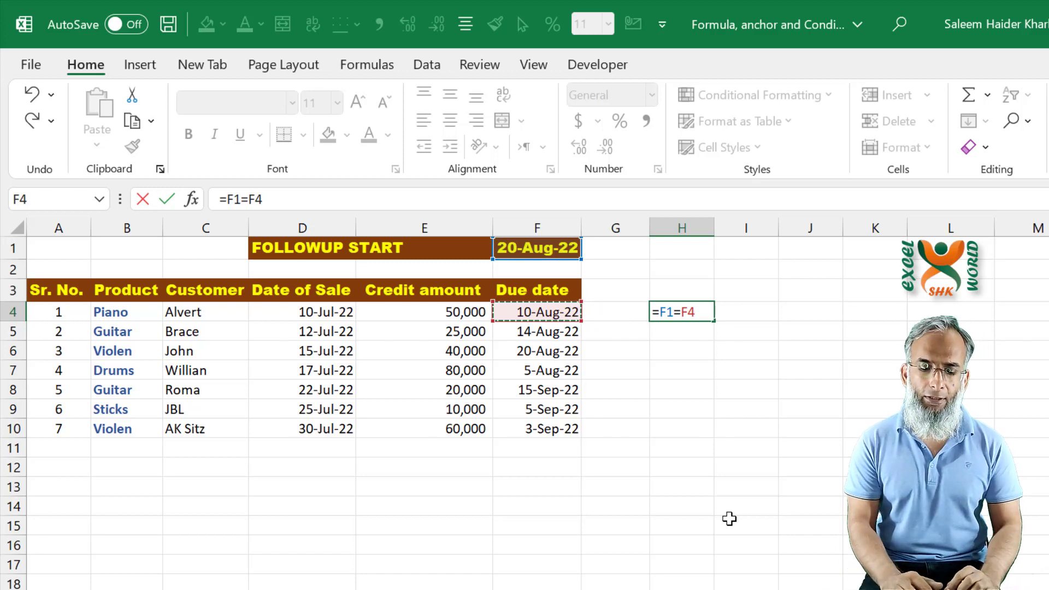
Make the F1 reference absolute and leave F4 relative, entering the H4 formula as =$F$1=F4
{"action": "left_click", "coordinate": [673, 311]}
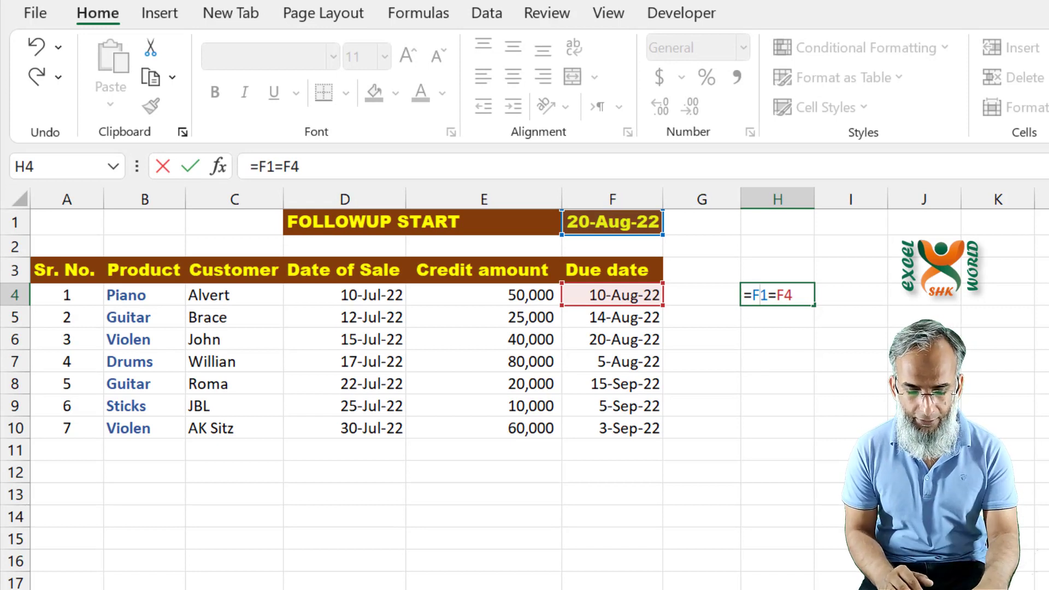
{"action": "key", "text": "F4"}
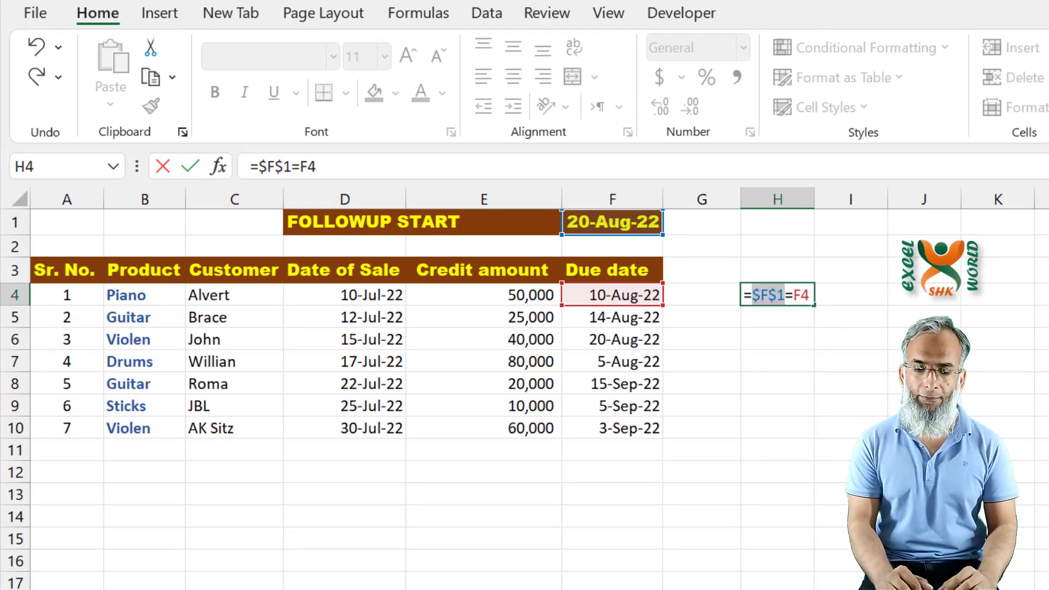
{"action": "left_click", "coordinate": [801, 296]}
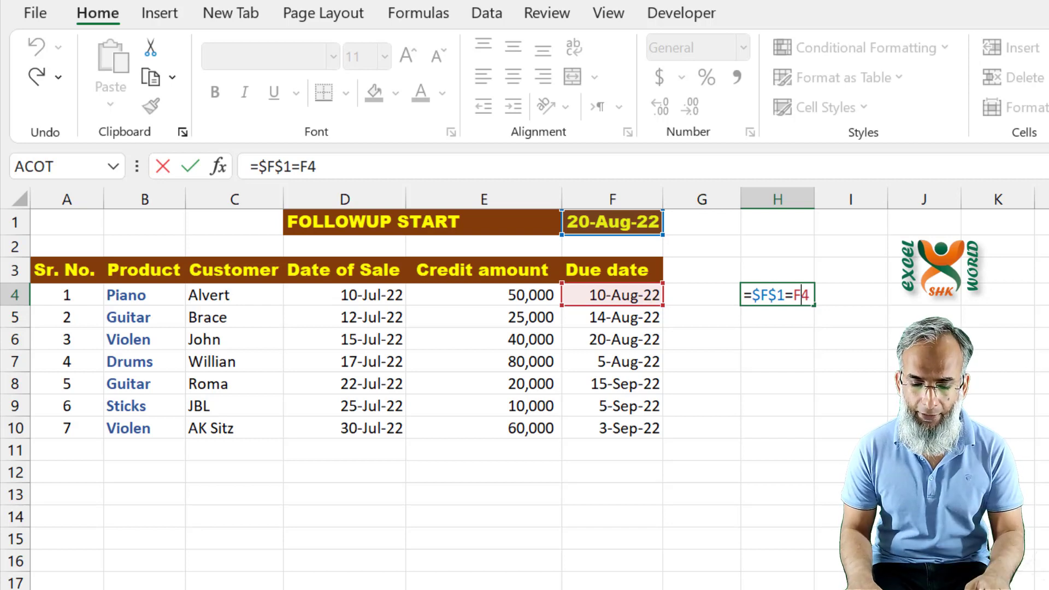
{"action": "key", "text": "ctrl+Return"}
Copy the comparison formula from H4 down to H10
{"action": "key", "text": "ctrl+c"}
{"action": "key", "text": "shift+Down"}
{"action": "key", "text": "shift+Down"}
{"action": "key", "text": "shift+Down"}
{"action": "key", "text": "shift+Down"}
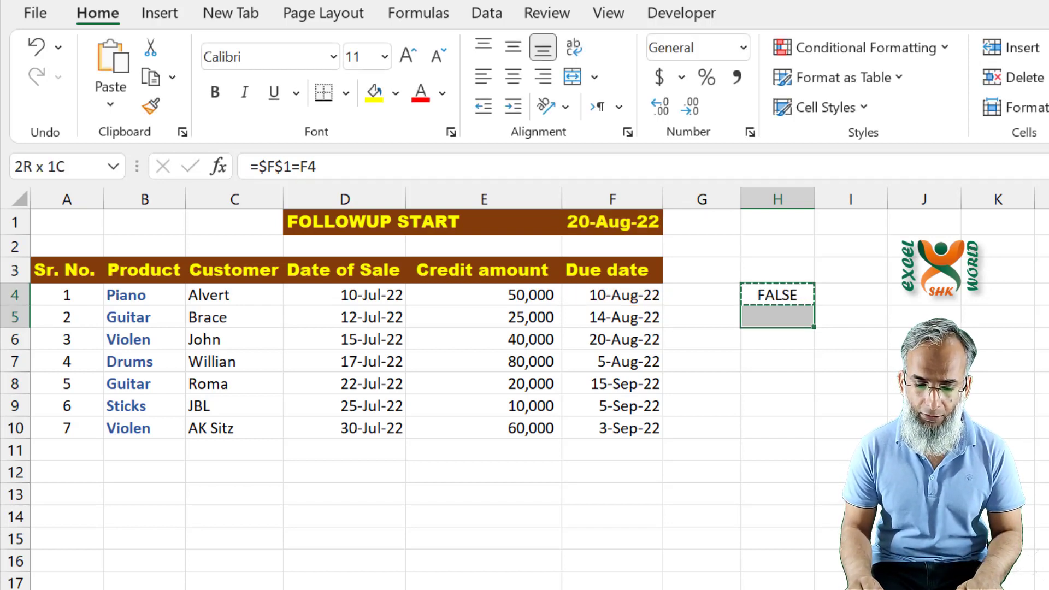
{"action": "key", "text": "shift+Down"}
{"action": "key", "text": "shift+Down"}
{"action": "key", "text": "Return"}
Check the copied formulas in H5 and H6, comparing H6's result with the due date in F6
{"action": "key", "text": "Down"}
{"action": "key", "text": "Down"}
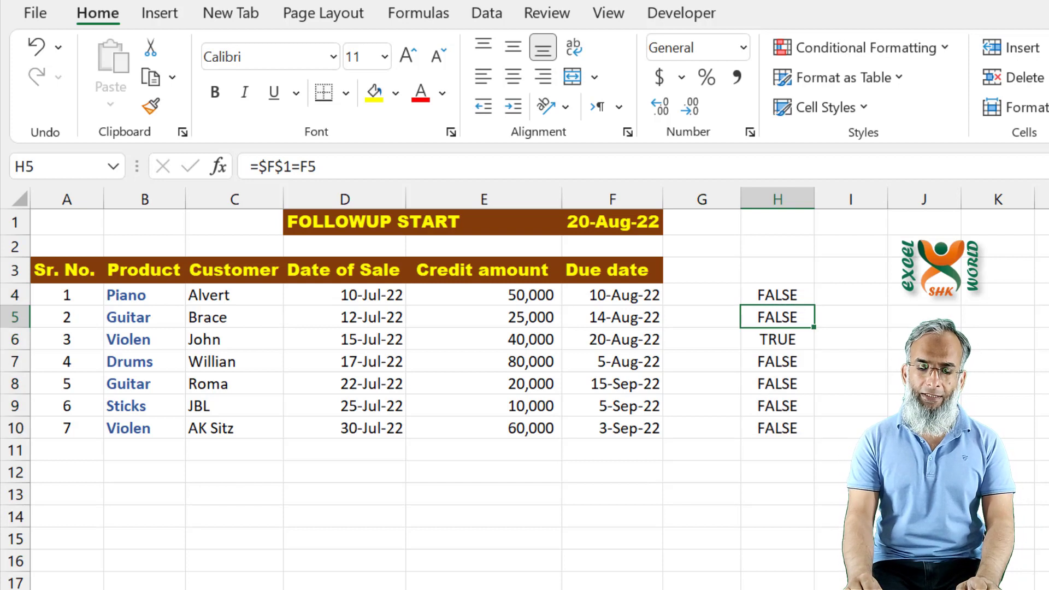
{"action": "key", "text": "Left"}
{"action": "key", "text": "Left"}
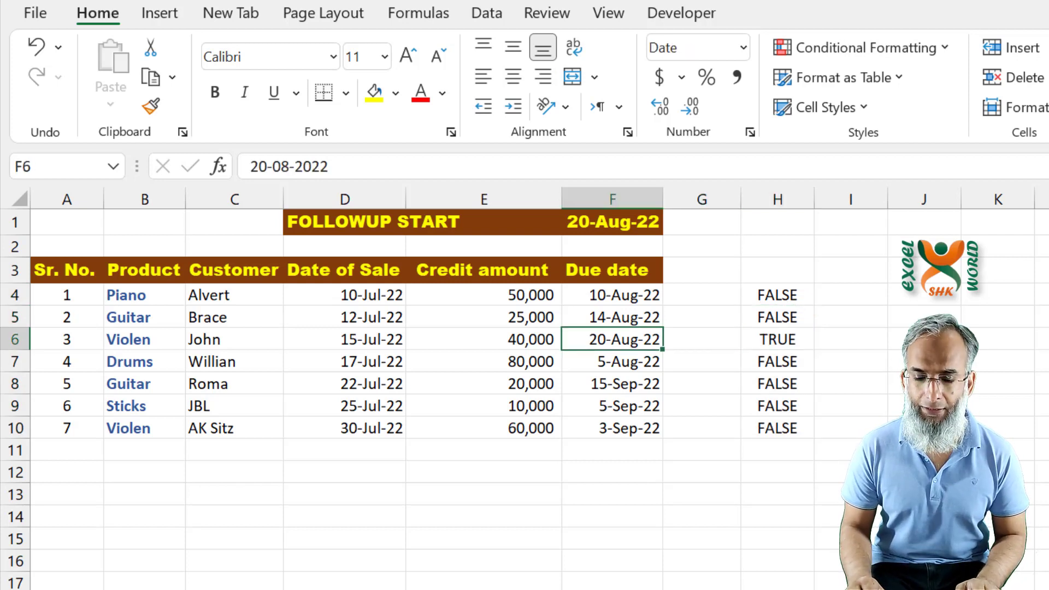
{"action": "key", "text": "Right"}
{"action": "key", "text": "Right"}
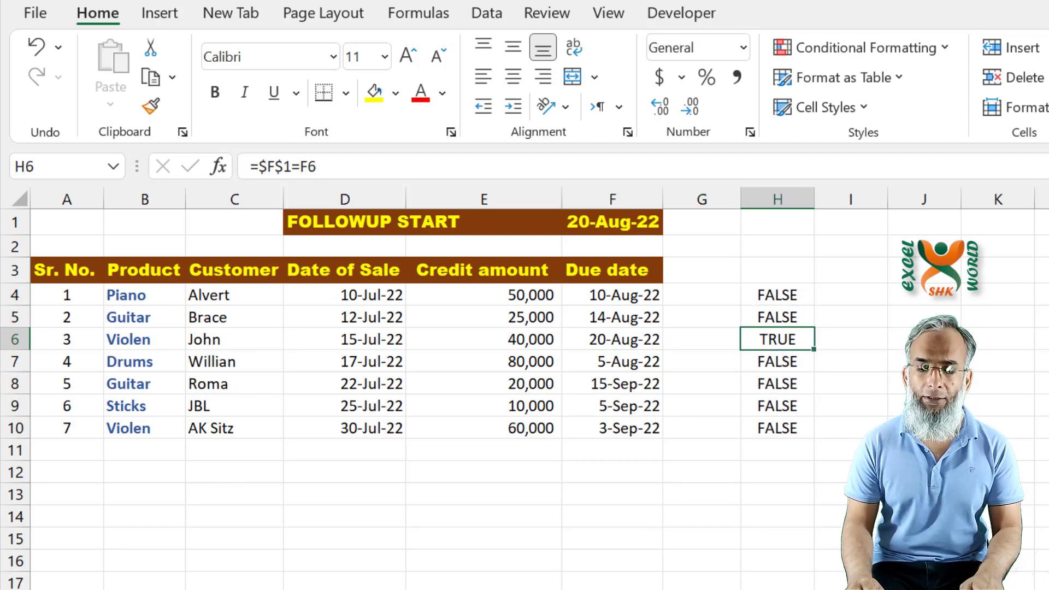
Copy the text of the comparison formula =$F$1=F4 from H4, leaving the cell itself as it is
{"action": "key", "text": "Up"}
{"action": "key", "text": "Up"}
{"action": "key", "text": "F2"}
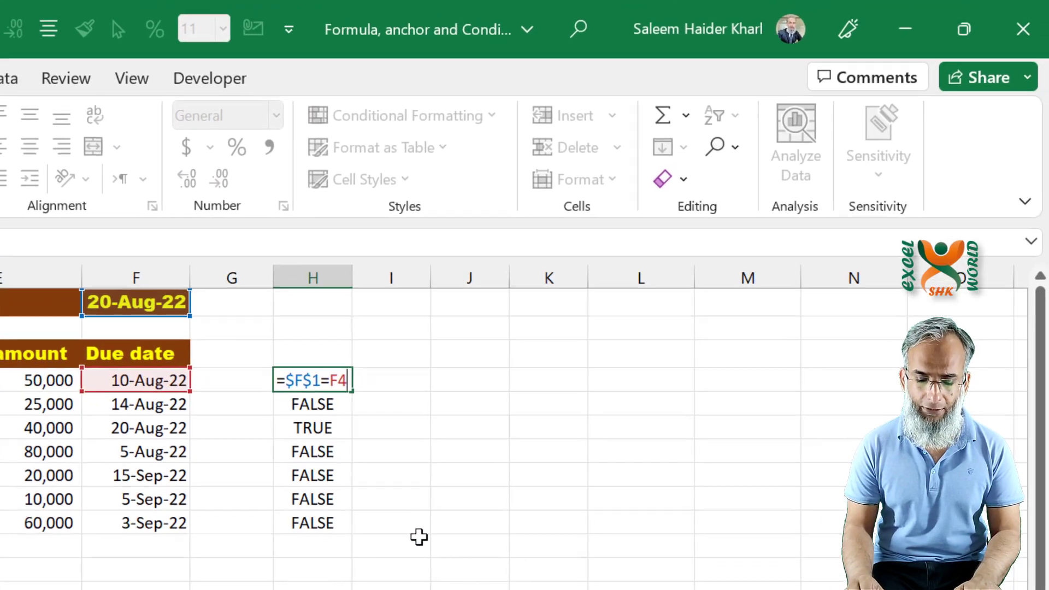
{"action": "key", "text": "shift+Home"}
{"action": "key", "text": "ctrl+c"}
{"action": "key", "text": "Return"}
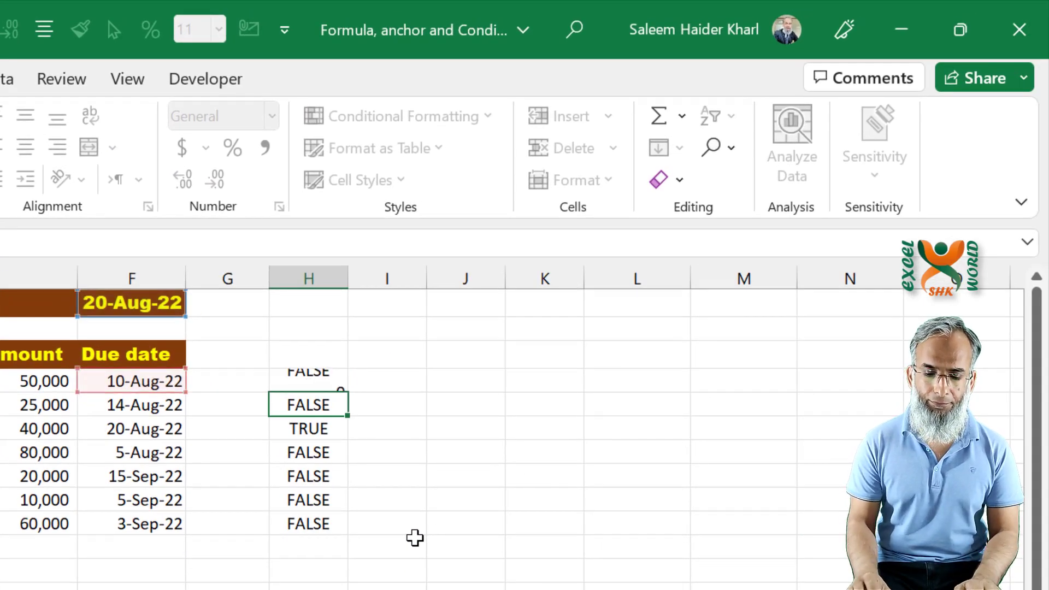
Replace the formula in the conditional formatting rule for due dates F4:F10 with =$F$1=F4 and apply the rule
{"action": "key", "text": "Up"}
{"action": "key", "text": "Left"}
{"action": "key", "text": "Left"}
{"action": "key", "text": "ctrl+shift+Down"}
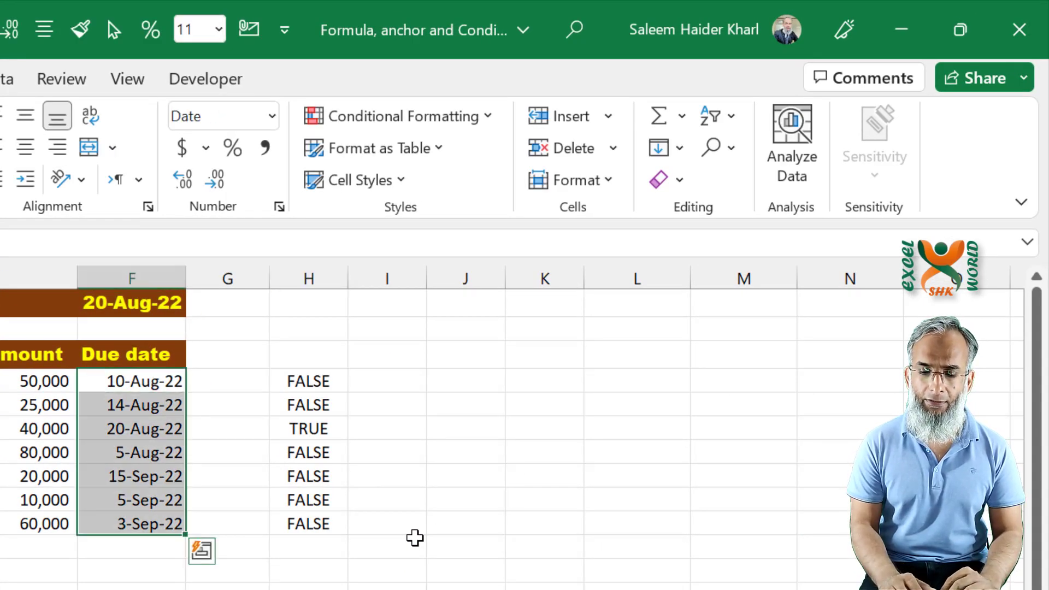
{"action": "left_click", "coordinate": [377, 121]}
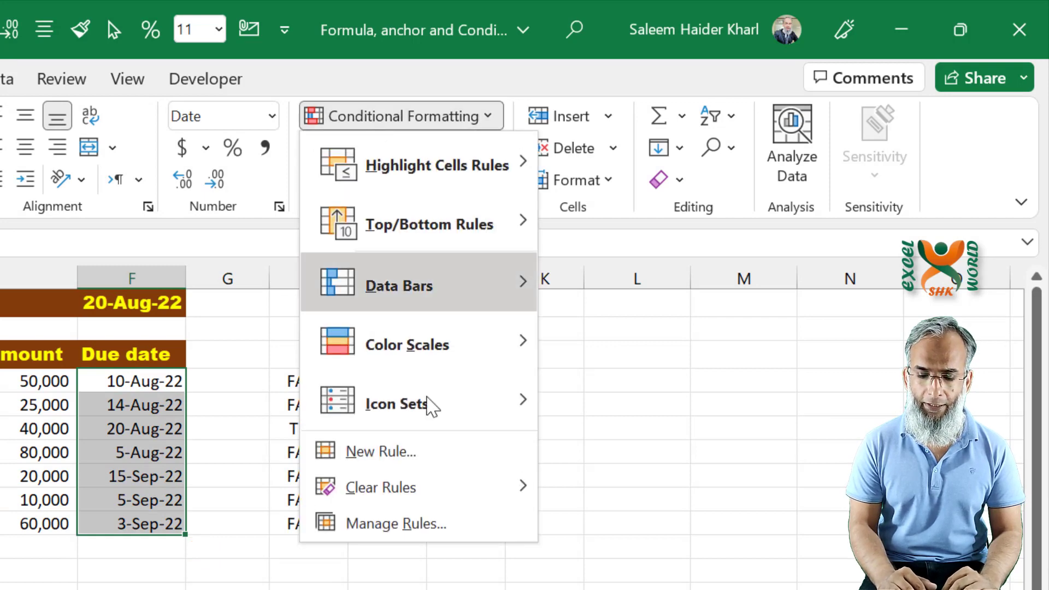
{"action": "left_click", "coordinate": [398, 523]}
{"action": "double_click", "coordinate": [120, 352]}
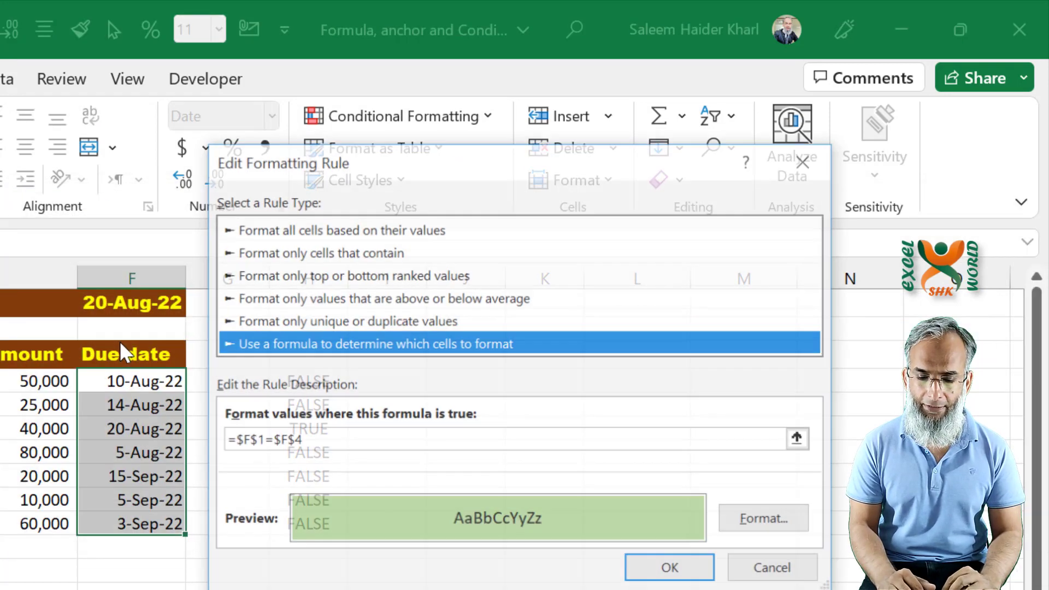
{"action": "left_click", "coordinate": [312, 441]}
{"action": "left_click_drag", "start_coordinate": [312, 442], "coordinate": [214, 494]}
{"action": "key", "text": "ctrl+v"}
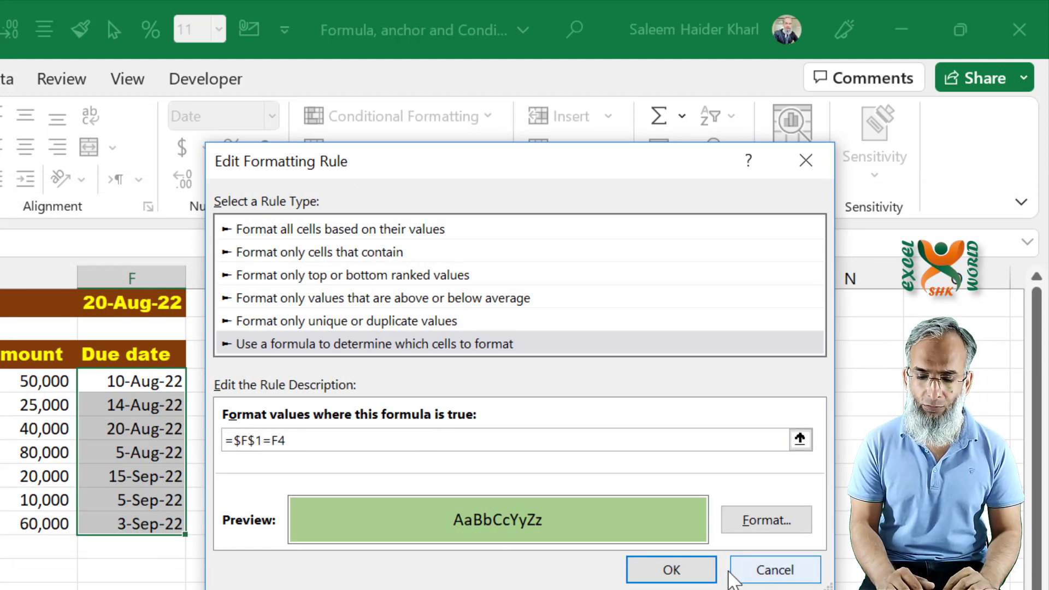
{"action": "left_click", "coordinate": [673, 572]}
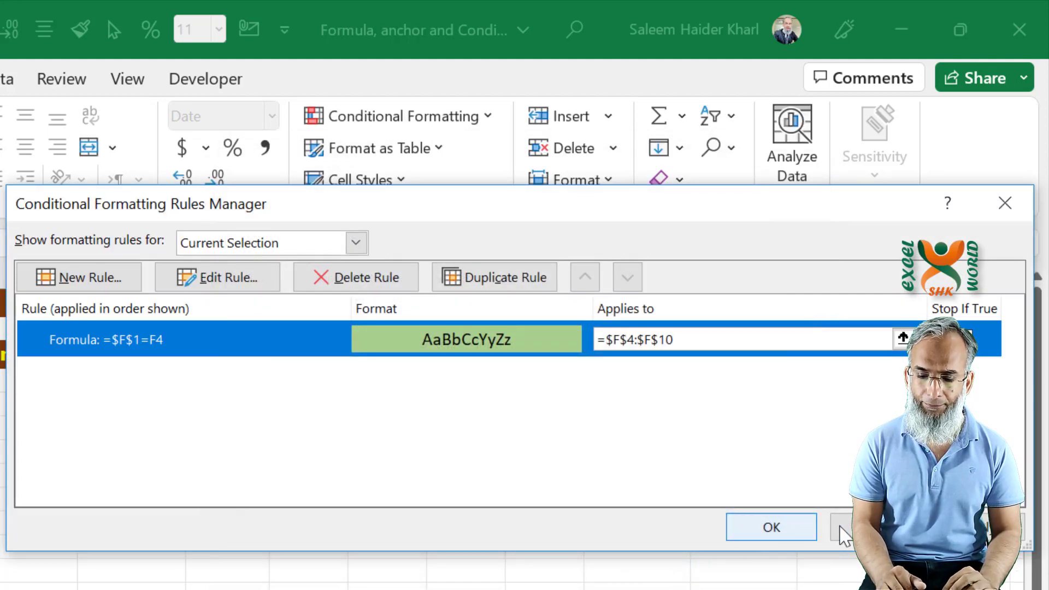
{"action": "left_click", "coordinate": [772, 528]}
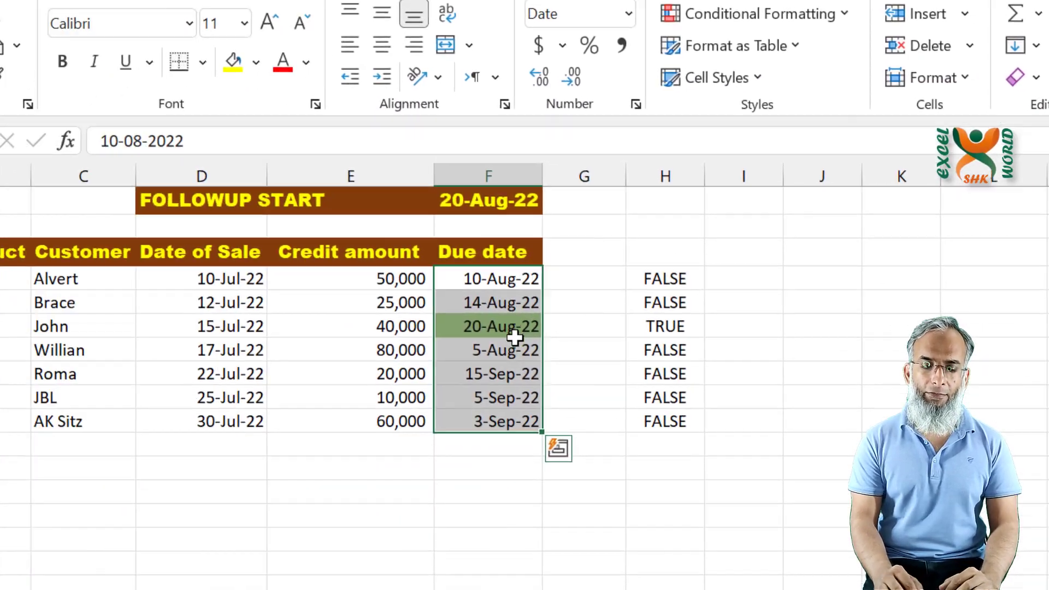
Set the follow-up start date in F1 to 15-9
{"action": "key", "text": "Up"}
{"action": "key", "text": "Up"}
{"action": "key", "text": "Up"}
{"action": "key", "text": "Up"}
{"action": "key", "text": "Up"}
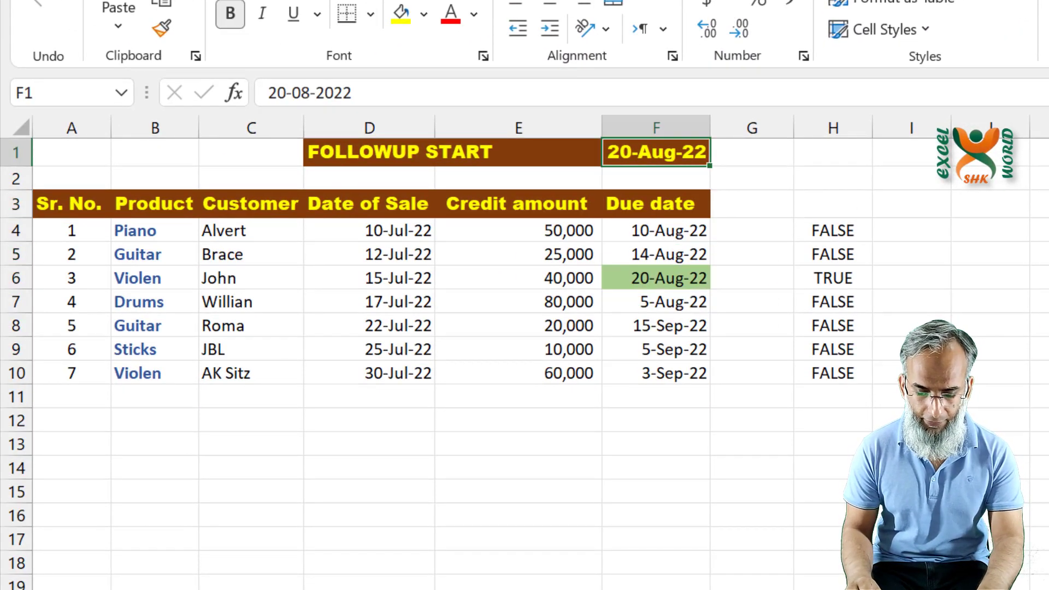
{"action": "type", "text": "15-9"}
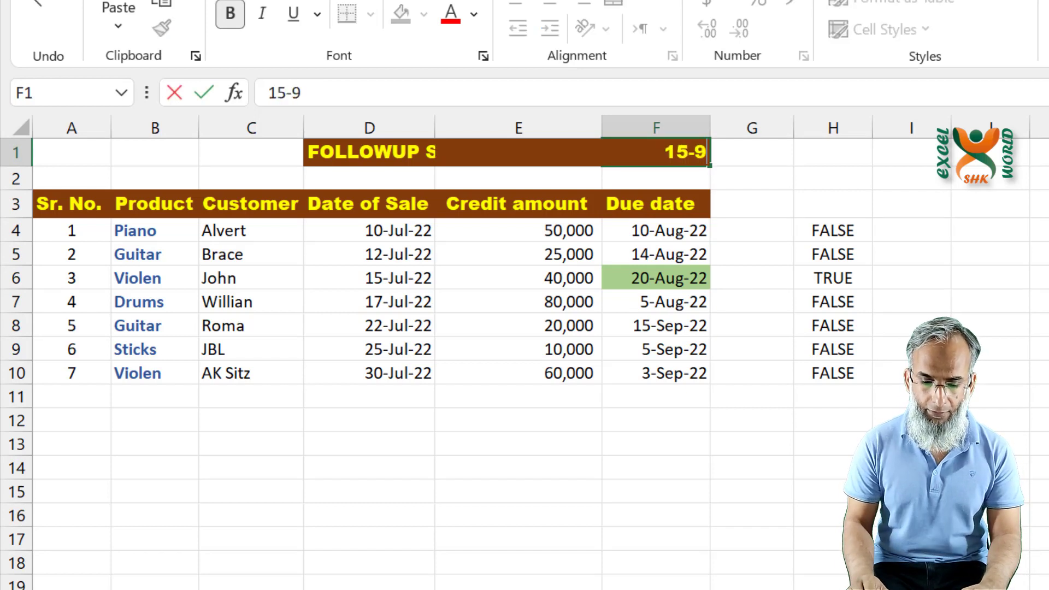
{"action": "key", "text": "Return"}
Compare the formatting of the due date in F8 with the formula result in H8
{"action": "key", "text": "Down"}
{"action": "key", "text": "Down"}
{"action": "key", "text": "Down"}
{"action": "key", "text": "Down"}
{"action": "key", "text": "Down"}
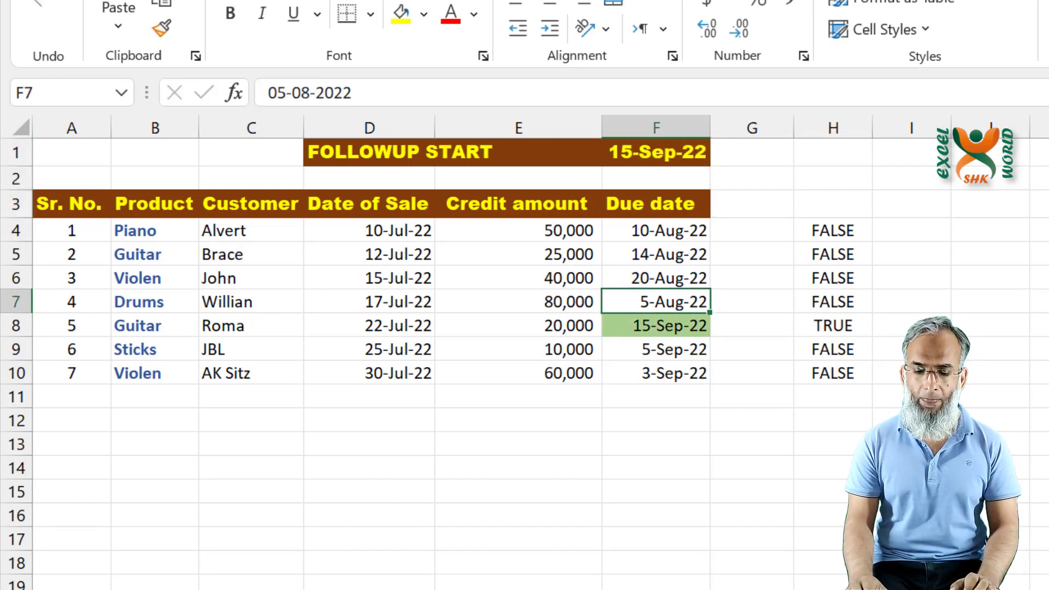
{"action": "key", "text": "Down"}
{"action": "key", "text": "Right"}
{"action": "key", "text": "Right"}
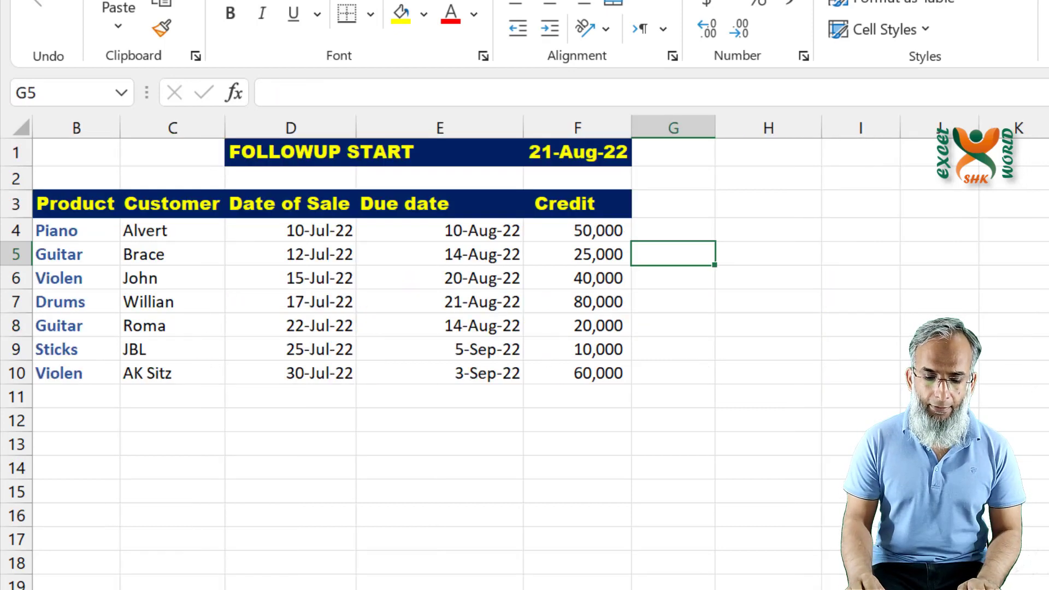
{"action": "key", "text": "Up"}
{"action": "key", "text": "Right"}
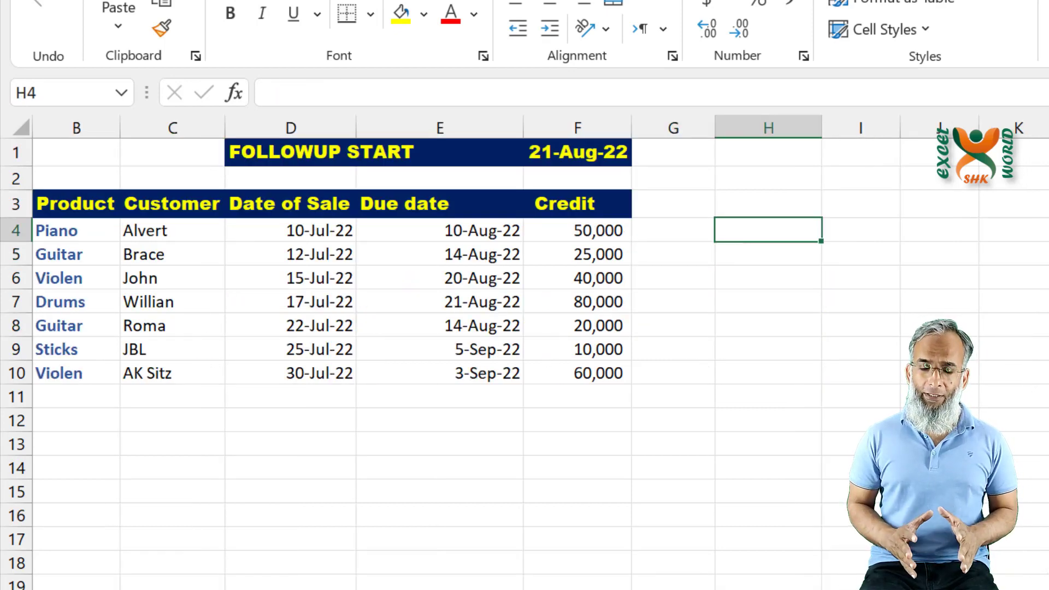
{"action": "key", "text": "Left"}
{"action": "key", "text": "Left"}
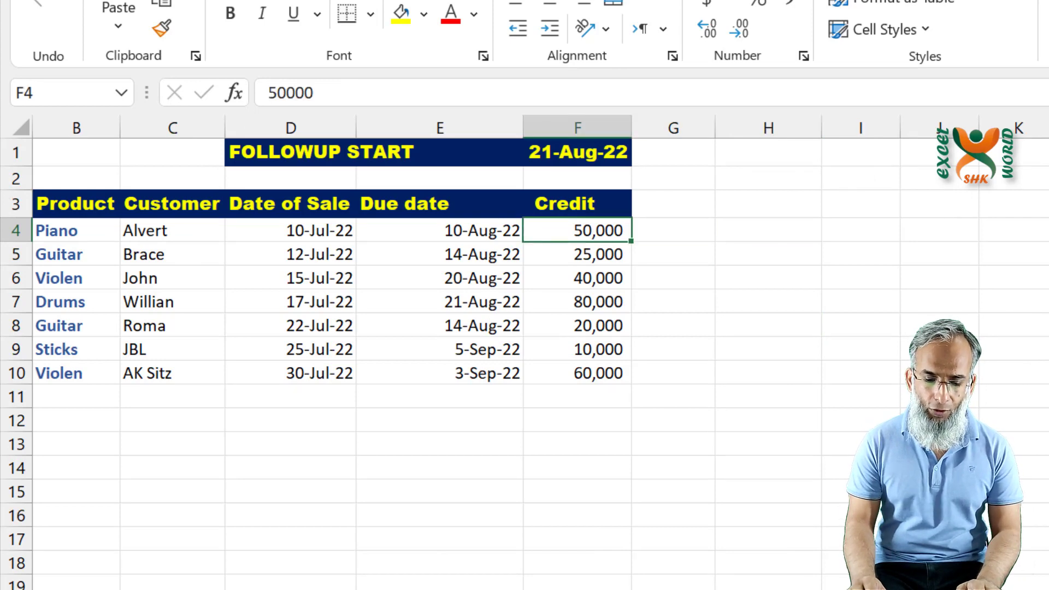
{"action": "key", "text": "Down"}
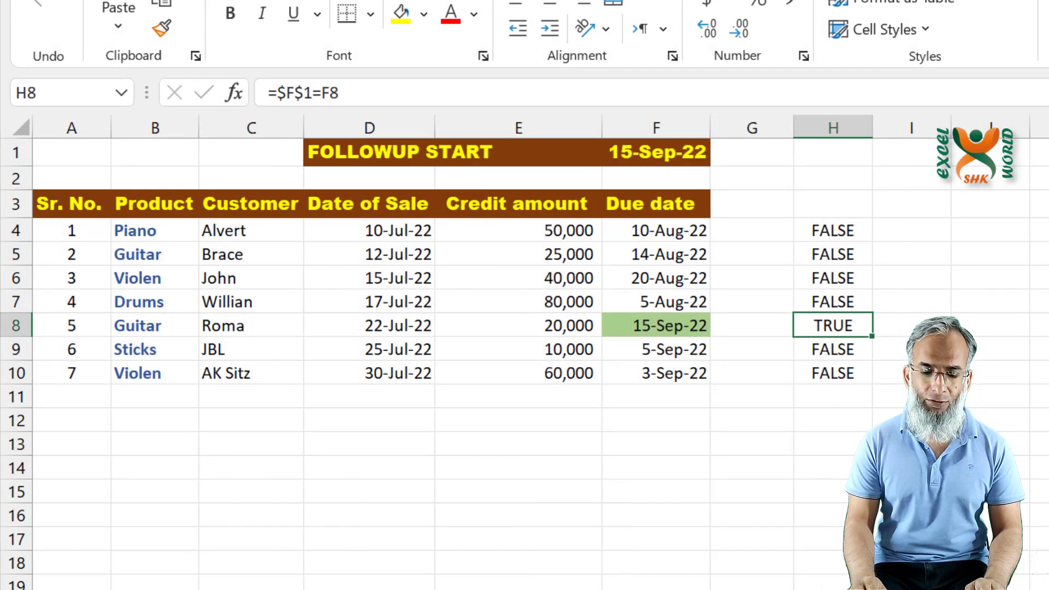
Examine how far the formatting extends across row 8 on the Single cell sheet, from the due date back to the serial number
{"action": "key", "text": "Left"}
{"action": "key", "text": "Left"}
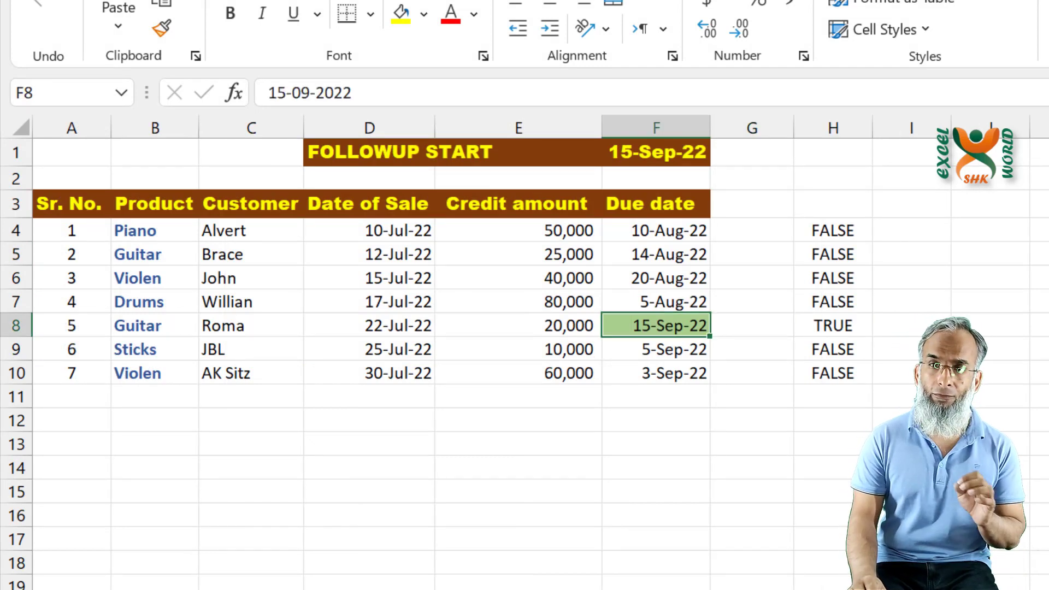
{"action": "key", "text": "Left"}
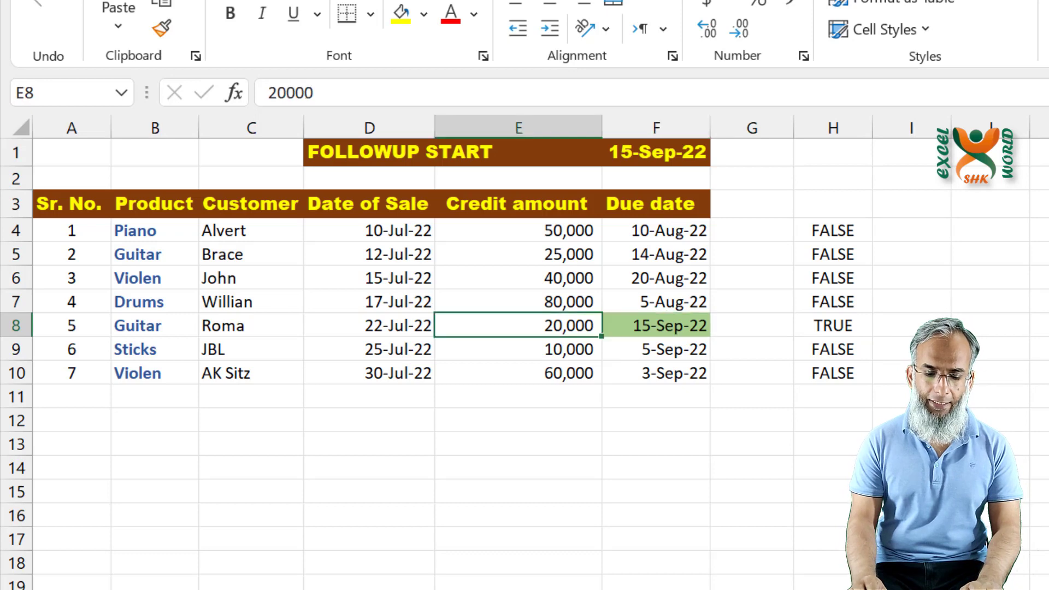
{"action": "key", "text": "Right"}
{"action": "key", "text": "shift+Left"}
{"action": "key", "text": "shift+Left"}
{"action": "key", "text": "shift+Left"}
{"action": "key", "text": "shift+Left"}
{"action": "key", "text": "shift+Left"}
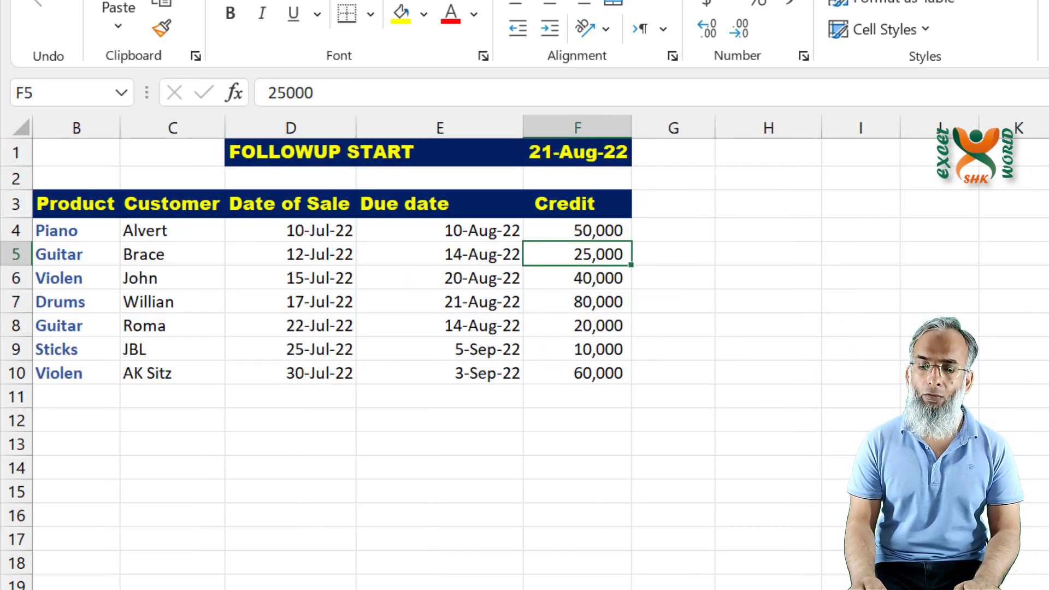
Copy the table headers A3:F3 on the Full row sheet to the empty area starting at H3
{"action": "key", "text": "Up"}
{"action": "key", "text": "Up"}
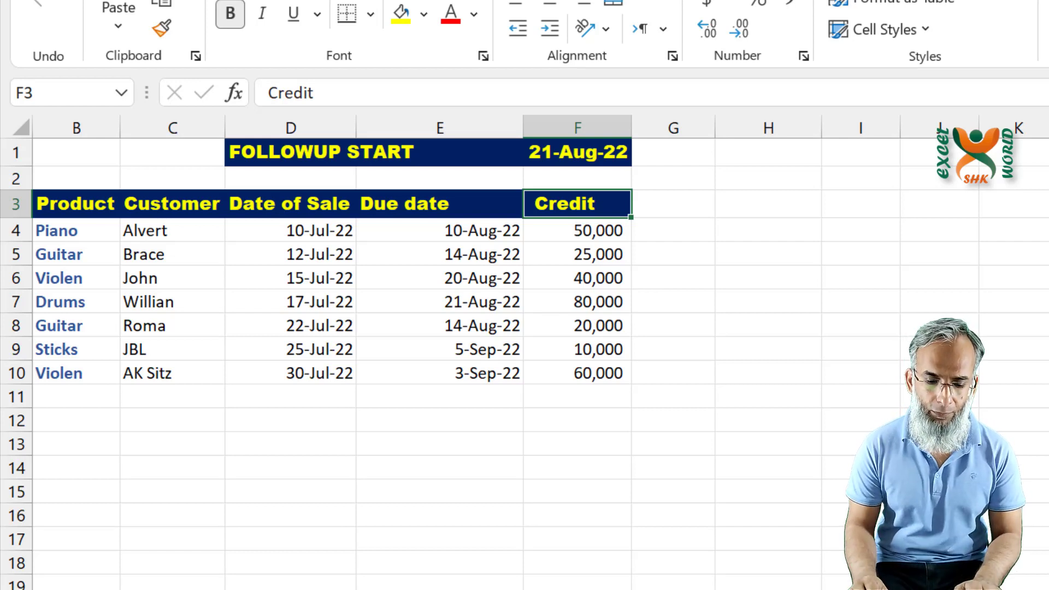
{"action": "key", "text": "ctrl+Left"}
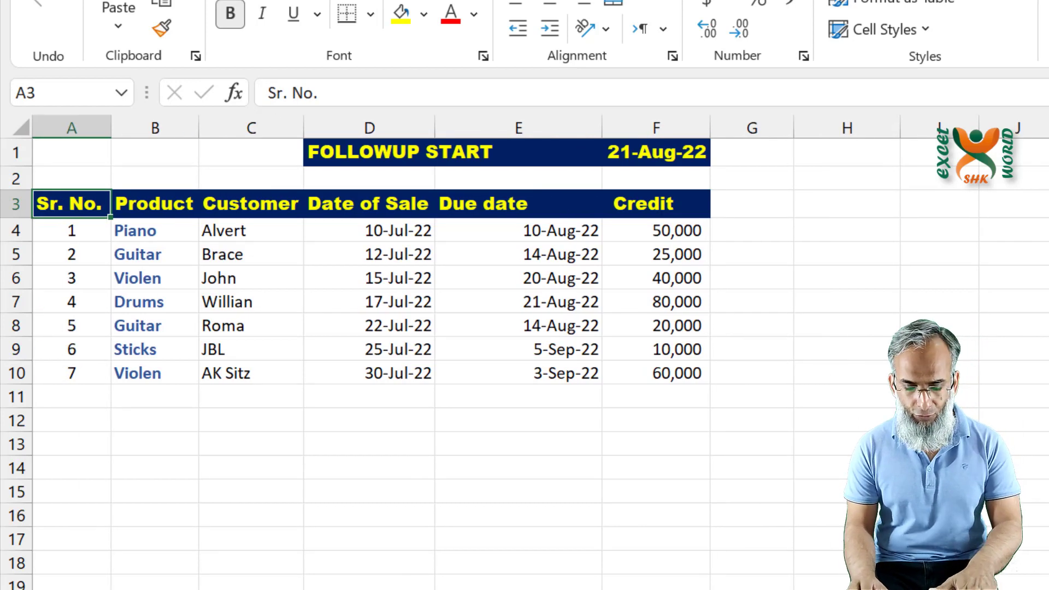
{"action": "key", "text": "ctrl+shift+Right"}
{"action": "key", "text": "ctrl+c"}
{"action": "key", "text": "Right"}
{"action": "key", "text": "Right"}
{"action": "key", "text": "Right"}
{"action": "key", "text": "Right"}
{"action": "key", "text": "Right"}
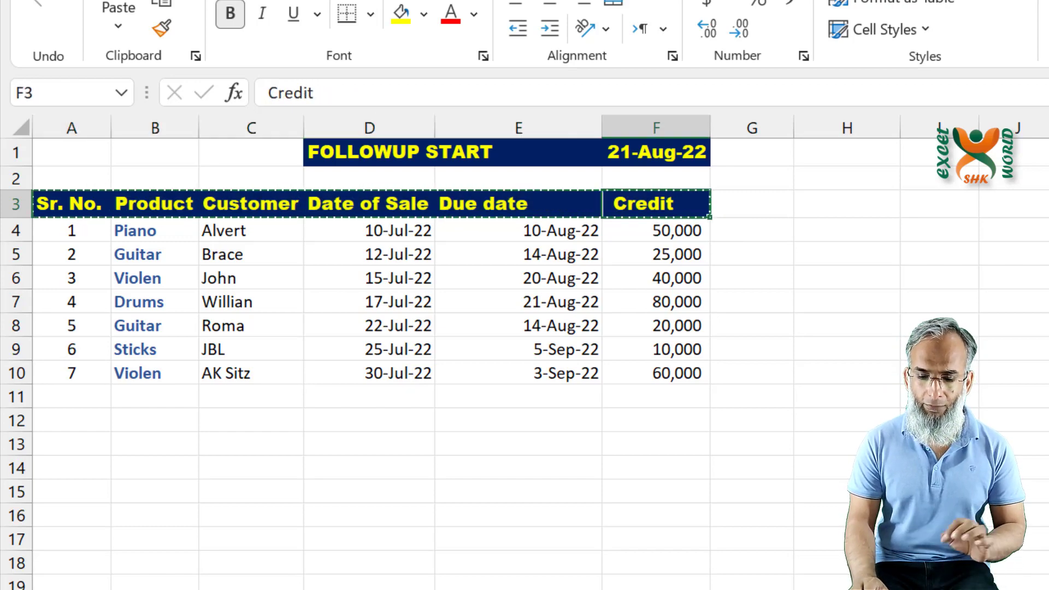
{"action": "key", "text": "Right"}
{"action": "key", "text": "Right"}
{"action": "key", "text": "Return"}
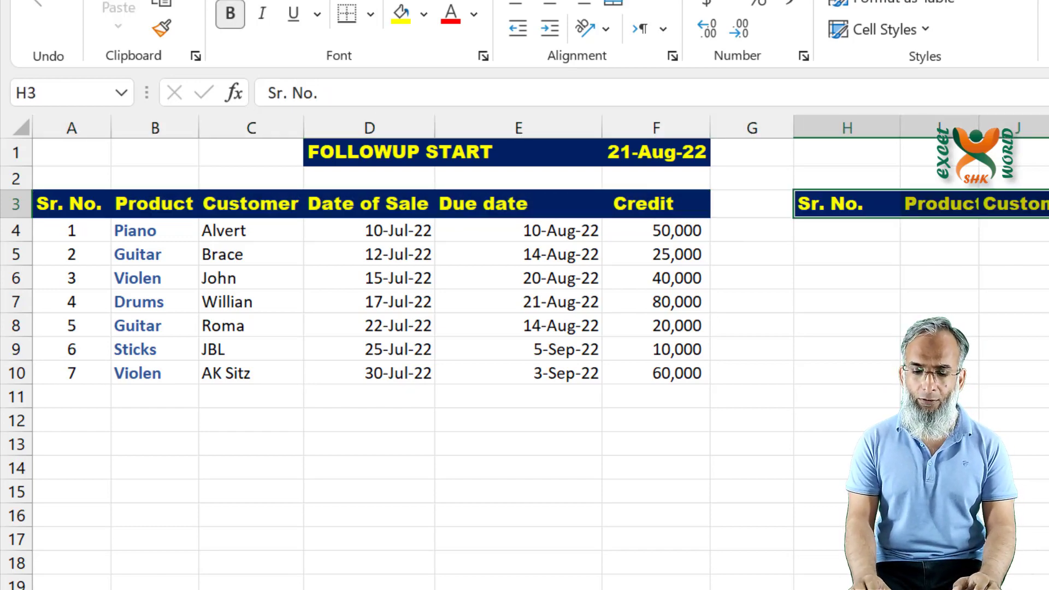
Begin a formula in L4, under the copied Due date header, comparing absolute $F$1 with the due date in E4
{"action": "key", "text": "Down"}
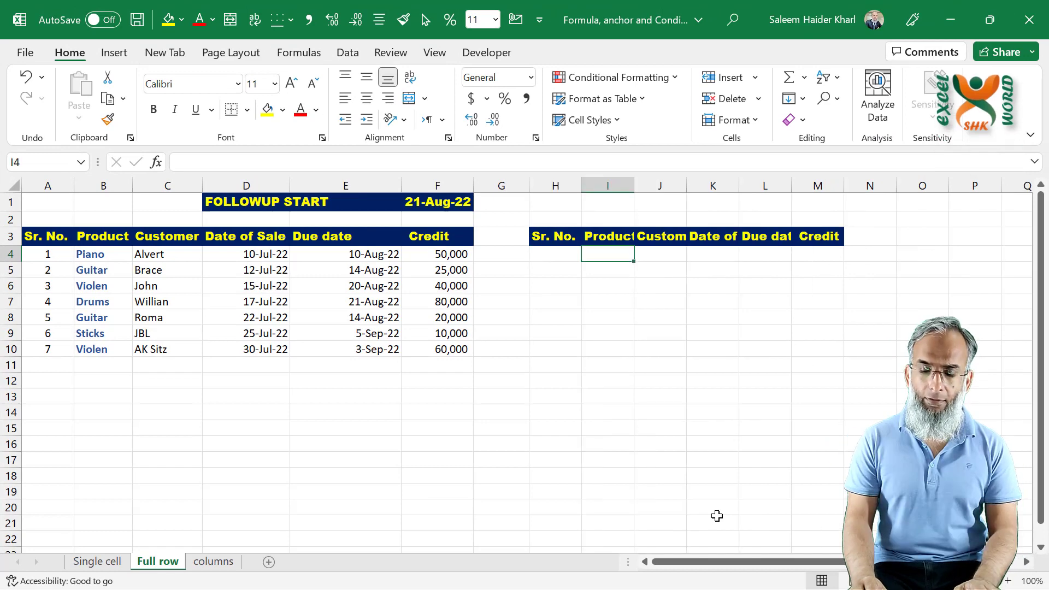
{"action": "key", "text": "Left"}
{"action": "key", "text": "Right"}
{"action": "key", "text": "Right"}
{"action": "key", "text": "Right"}
{"action": "key", "text": "Right"}
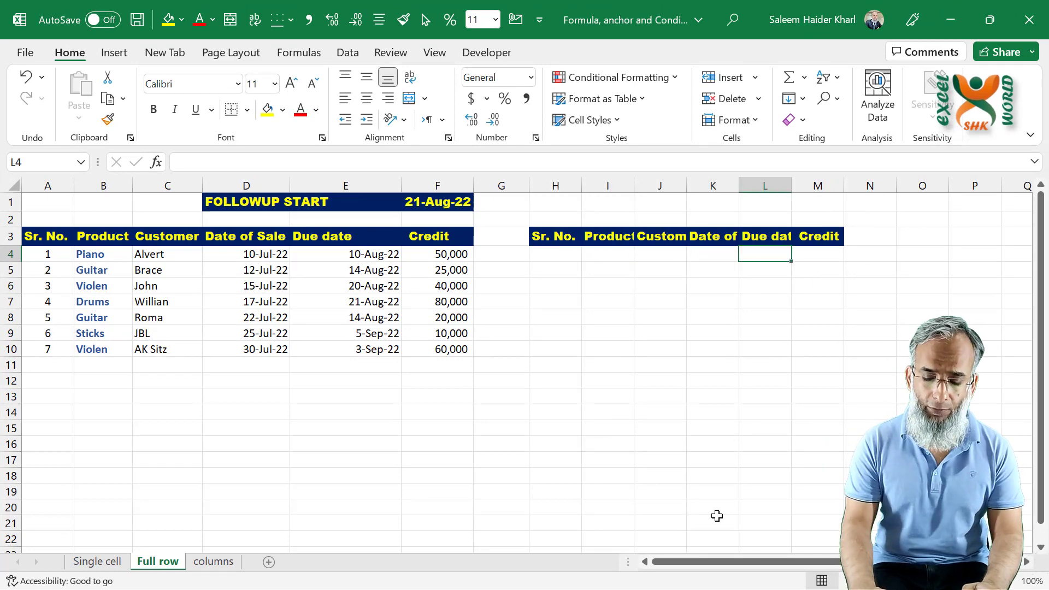
{"action": "type", "text": "="}
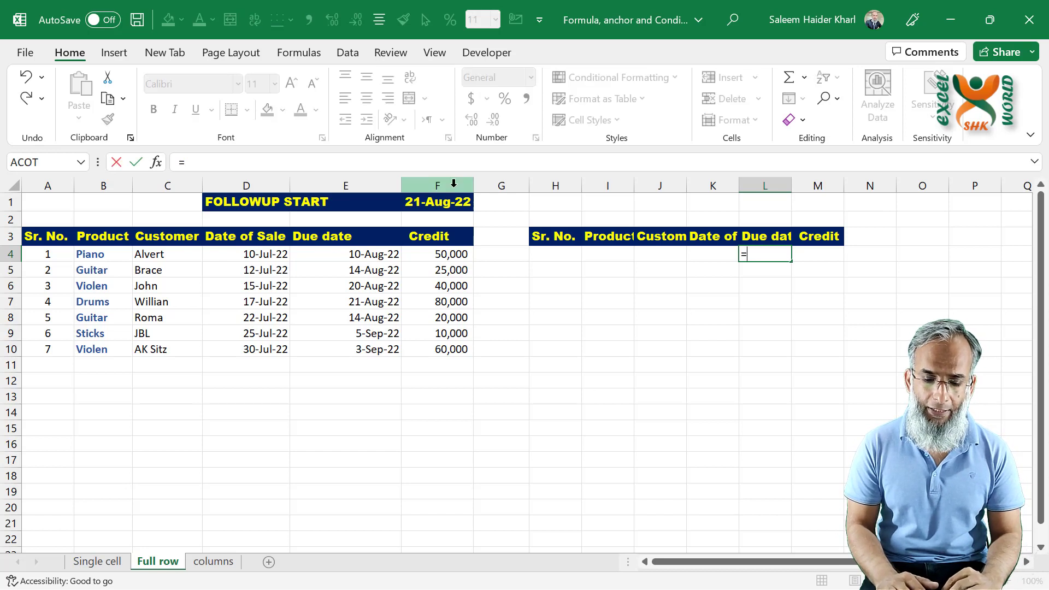
{"action": "left_click", "coordinate": [432, 203]}
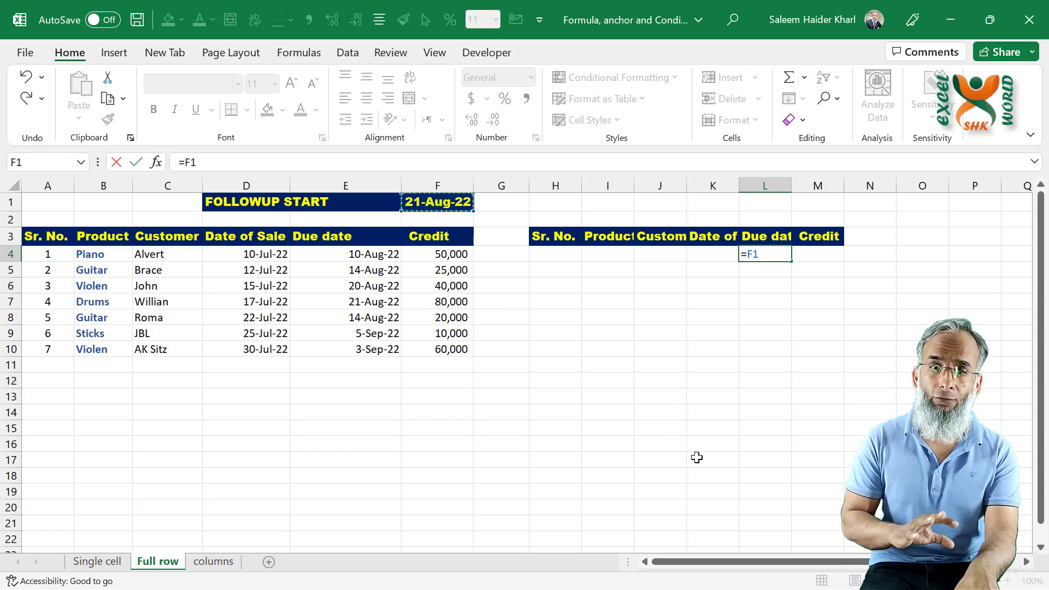
{"action": "key", "text": "F4"}
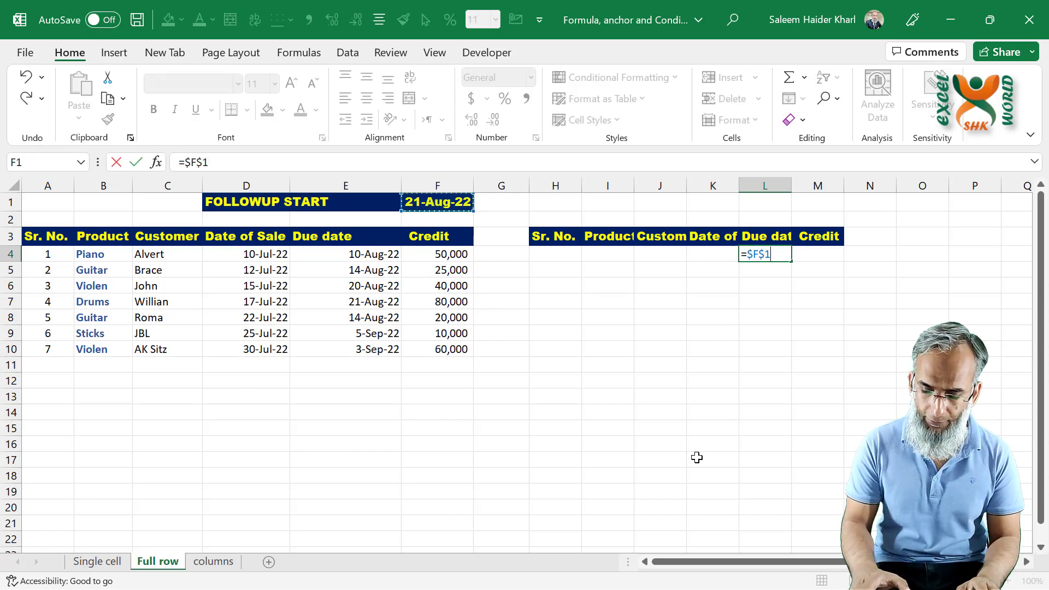
{"action": "type", "text": "="}
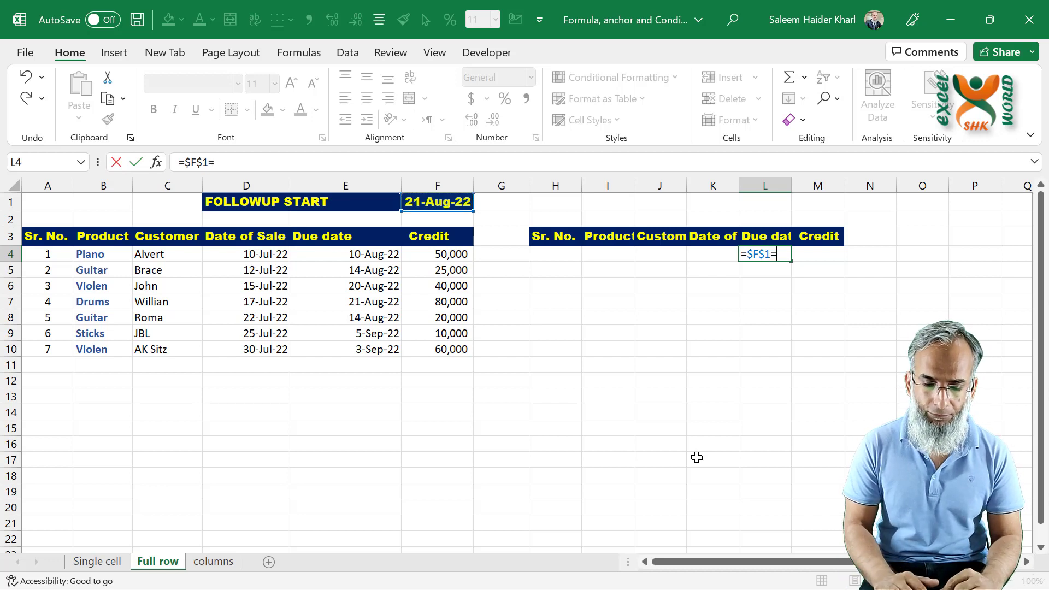
{"action": "left_click", "coordinate": [338, 252]}
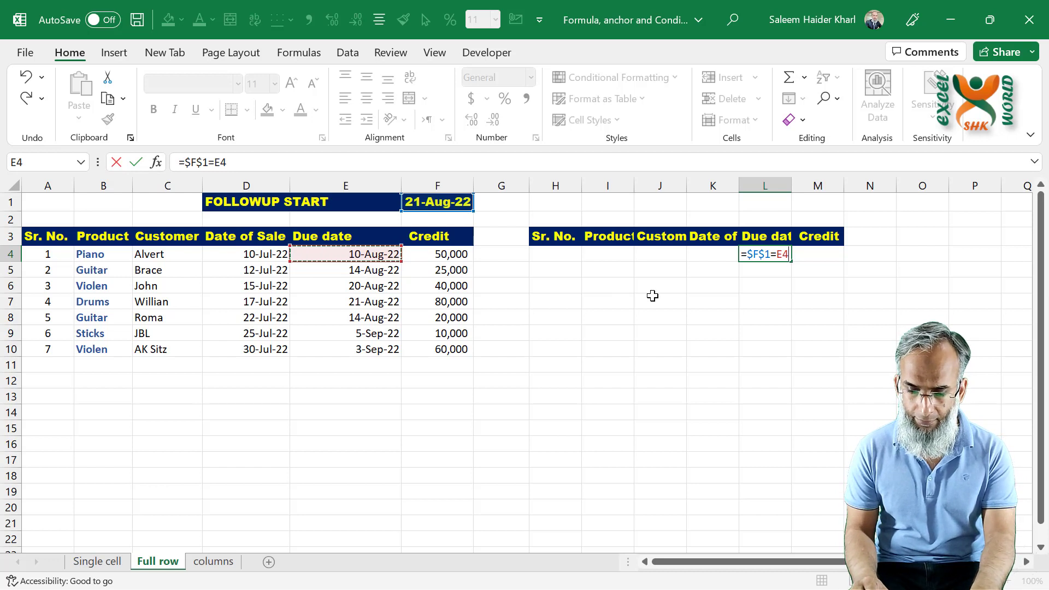
Lock only the column of the E4 reference and enter the L4 formula as =$F$1=$E4
{"action": "key", "text": "F4"}
{"action": "key", "text": "F4"}
{"action": "key", "text": "F4"}
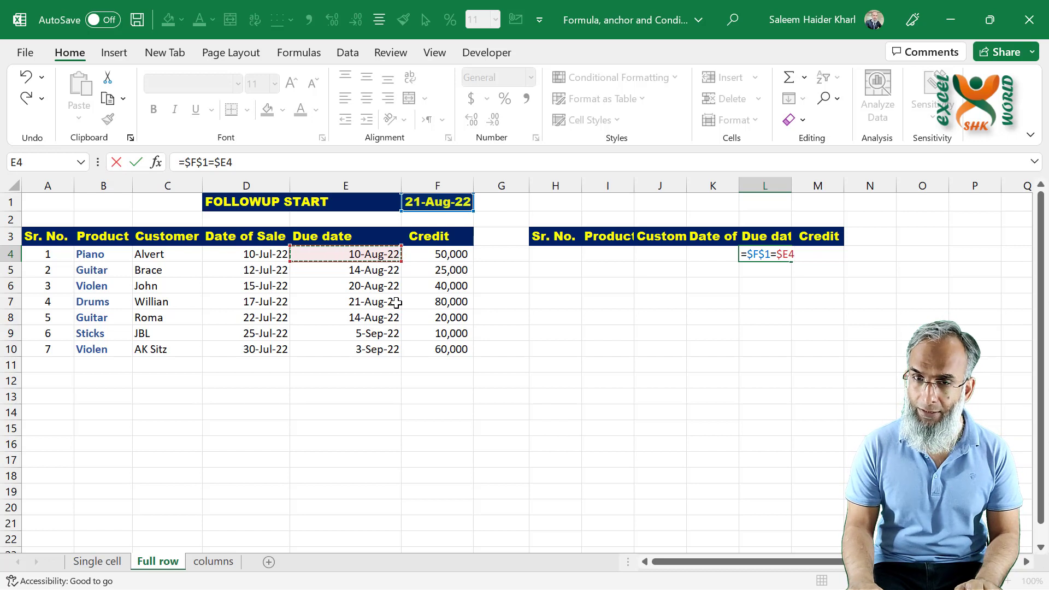
{"action": "key", "text": "ctrl+Return"}
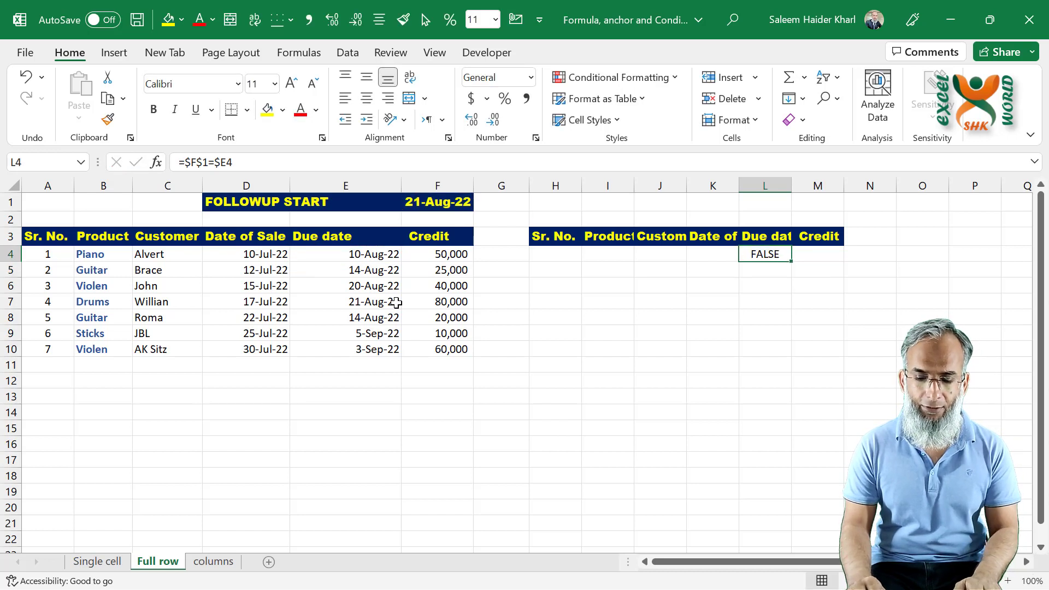
Copy the comparison formula from L4 to the whole range H4:M10 under the copied headers
{"action": "key", "text": "ctrl+c"}
{"action": "key", "text": "Left"}
{"action": "key", "text": "Left"}
{"action": "key", "text": "Left"}
{"action": "key", "text": "Left"}
{"action": "key", "text": "shift+Right"}
{"action": "key", "text": "shift+Right"}
{"action": "key", "text": "shift+Right"}
{"action": "key", "text": "shift+Right"}
{"action": "key", "text": "shift+Right"}
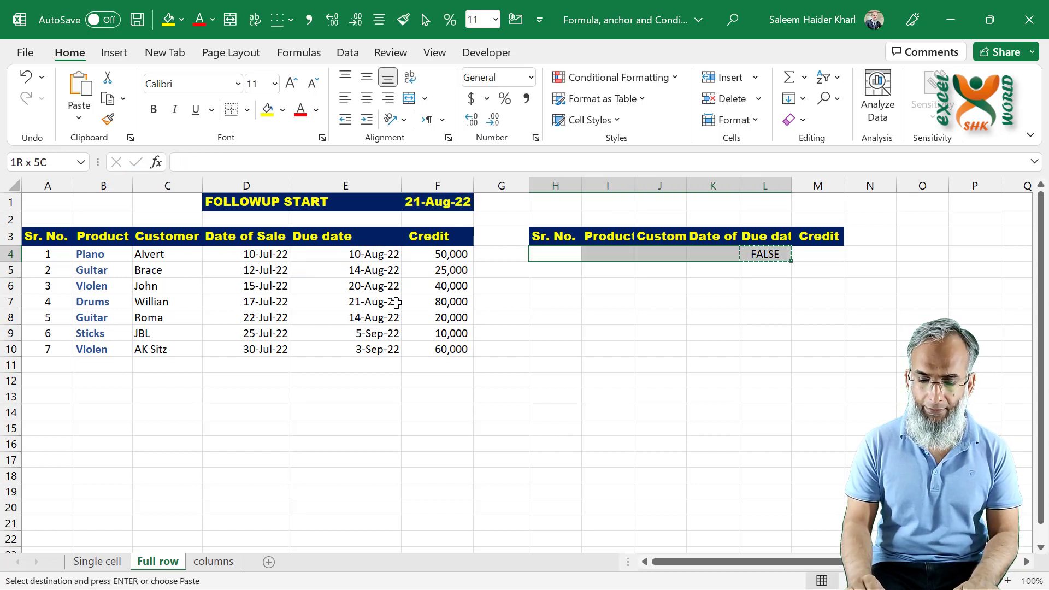
{"action": "key", "text": "shift+Down"}
{"action": "key", "text": "shift+Down"}
{"action": "key", "text": "shift+Down"}
{"action": "key", "text": "shift+Down"}
{"action": "key", "text": "shift+Down"}
{"action": "key", "text": "shift+Down"}
{"action": "key", "text": "Return"}
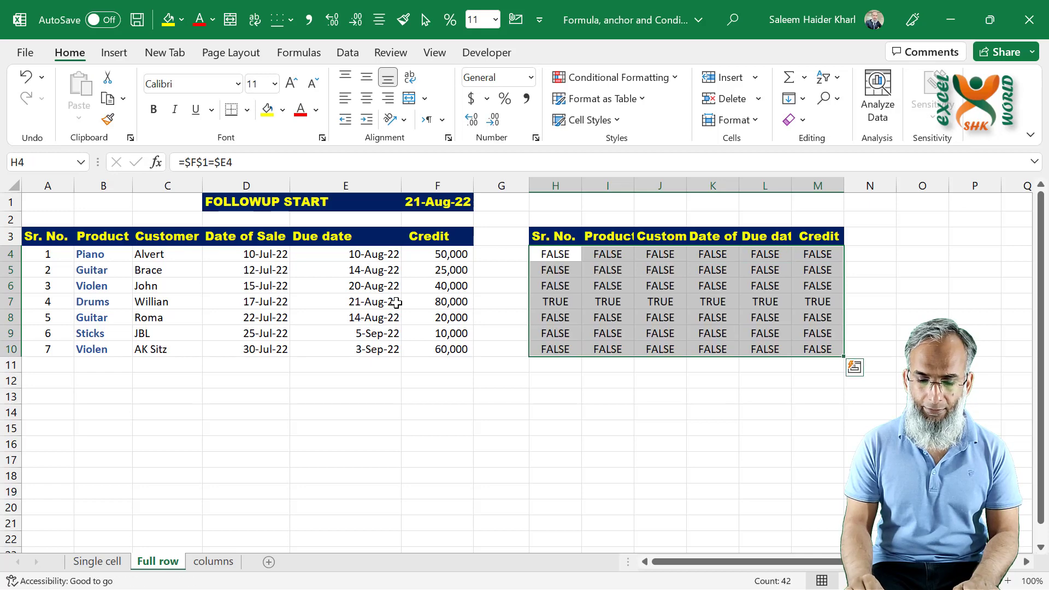
Check the copied formulas in H7 and J7 against the due date in E7
{"action": "key", "text": "Down"}
{"action": "key", "text": "Down"}
{"action": "key", "text": "Down"}
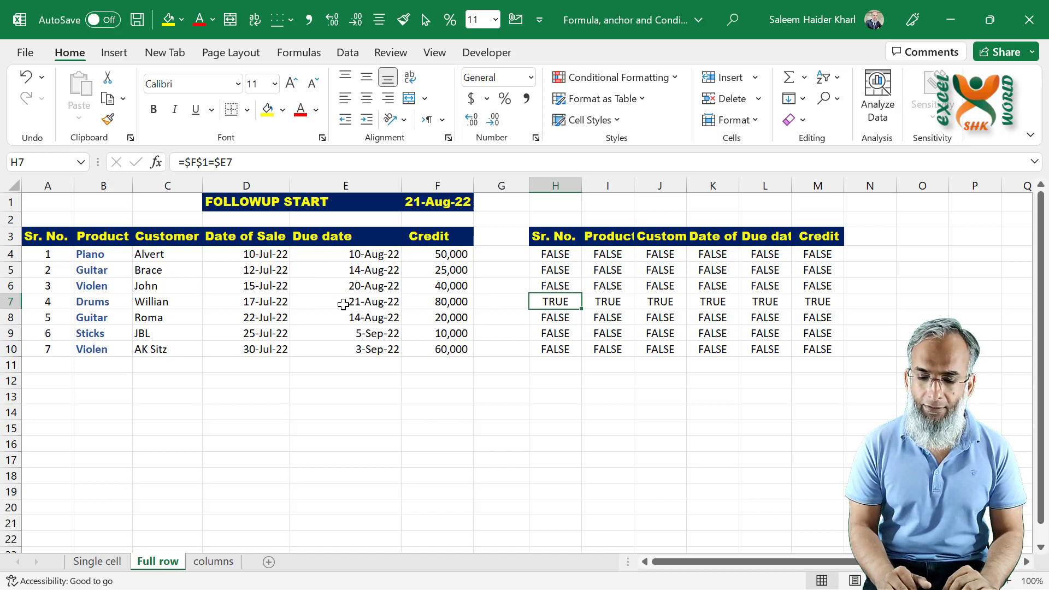
{"action": "left_click", "coordinate": [657, 306]}
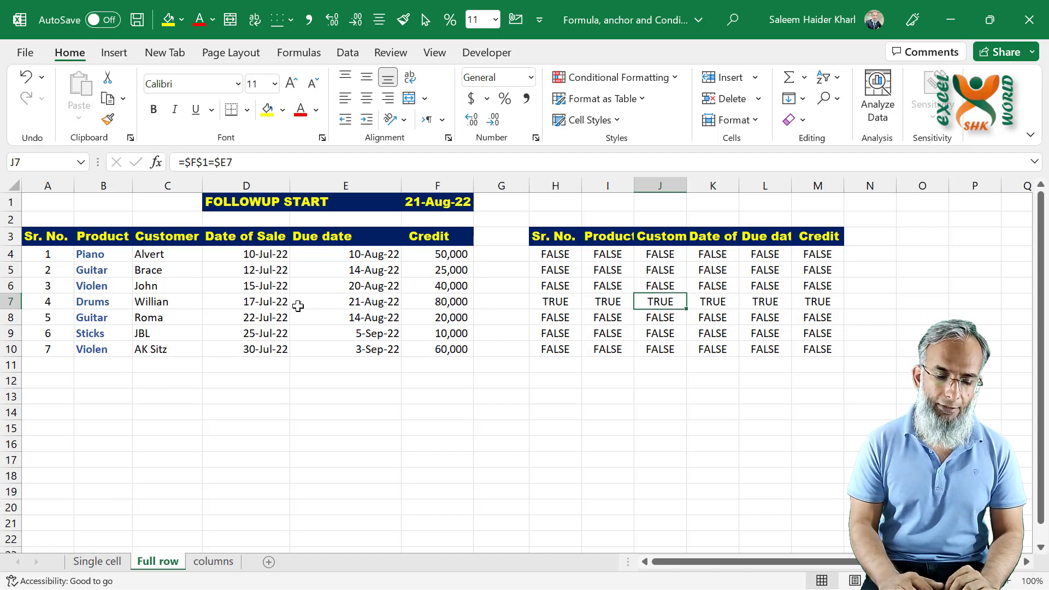
Copy the text of the comparison formula =$F$1=$E4 from H4, leaving the cell unchanged
{"action": "left_click", "coordinate": [40, 253]}
{"action": "key", "text": "Right"}
{"action": "key", "text": "Right"}
{"action": "key", "text": "Right"}
{"action": "key", "text": "Right"}
{"action": "key", "text": "Right"}
{"action": "key", "text": "Right"}
{"action": "key", "text": "Right"}
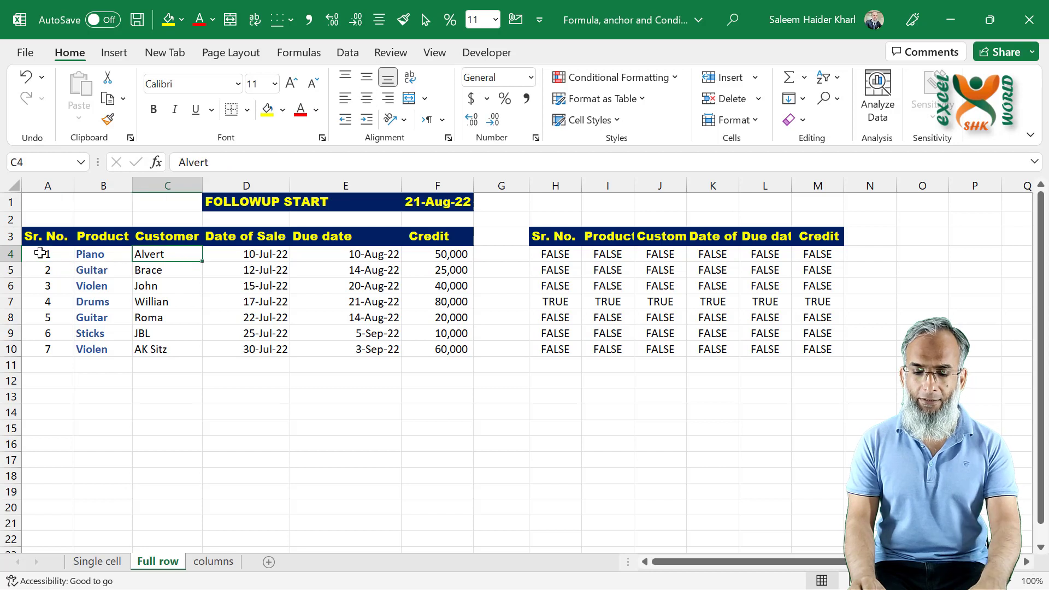
{"action": "key", "text": "F2"}
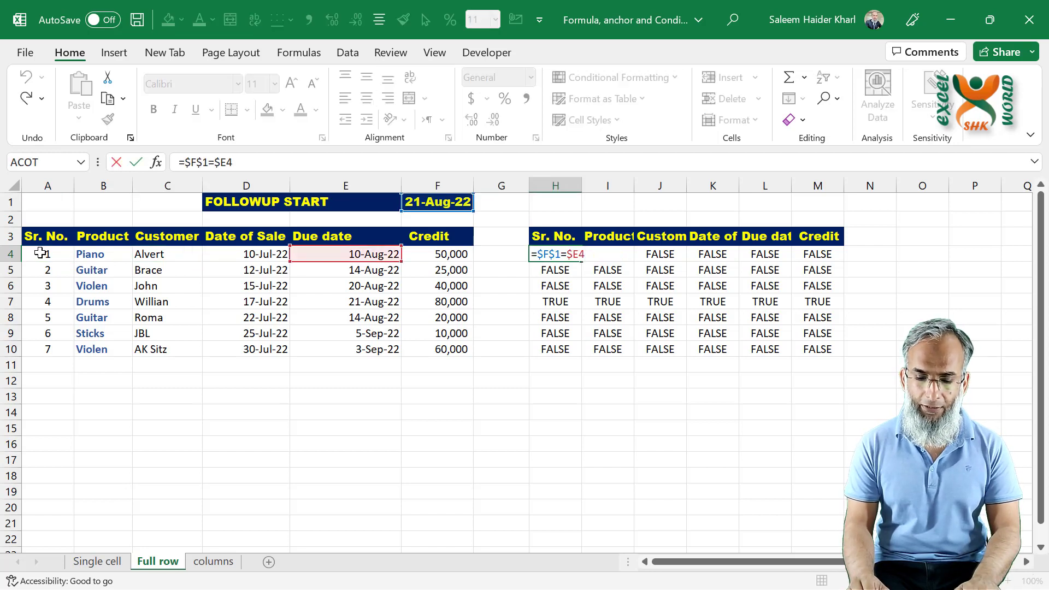
{"action": "key", "text": "shift+Home"}
{"action": "key", "text": "ctrl+c"}
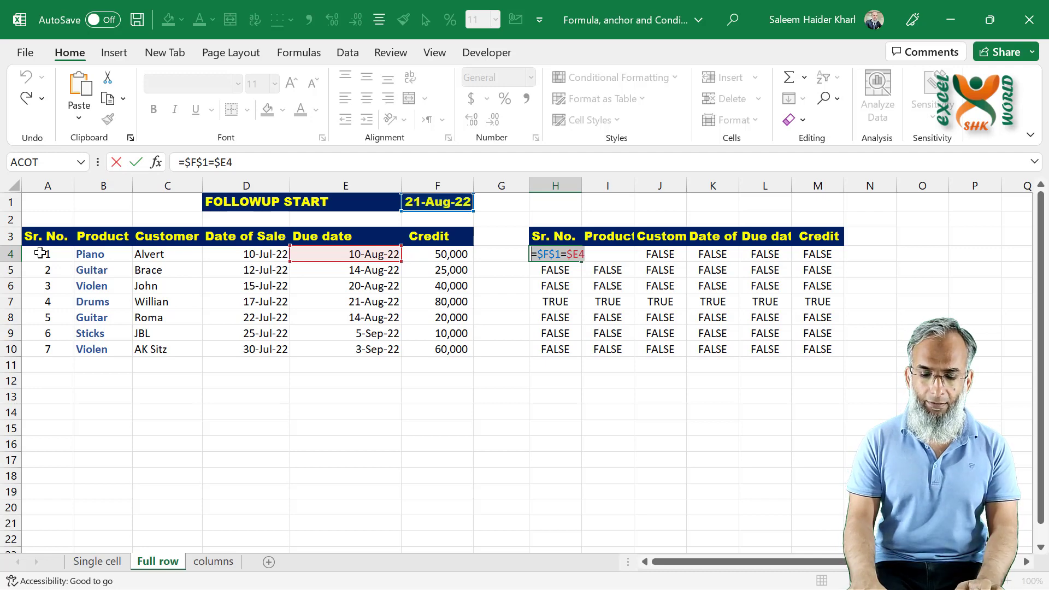
{"action": "key", "text": "Escape"}
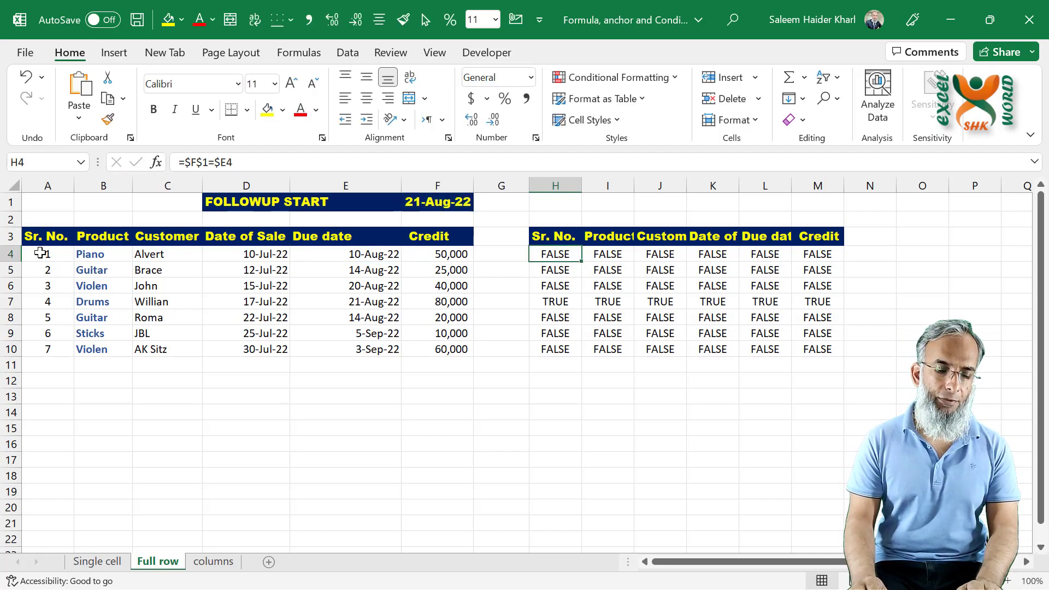
Create a formula-based conditional formatting rule for A4:F10 with the formula =$F$1=$E4
{"action": "left_click", "coordinate": [40, 252]}
{"action": "key", "text": "ctrl+shift+Right"}
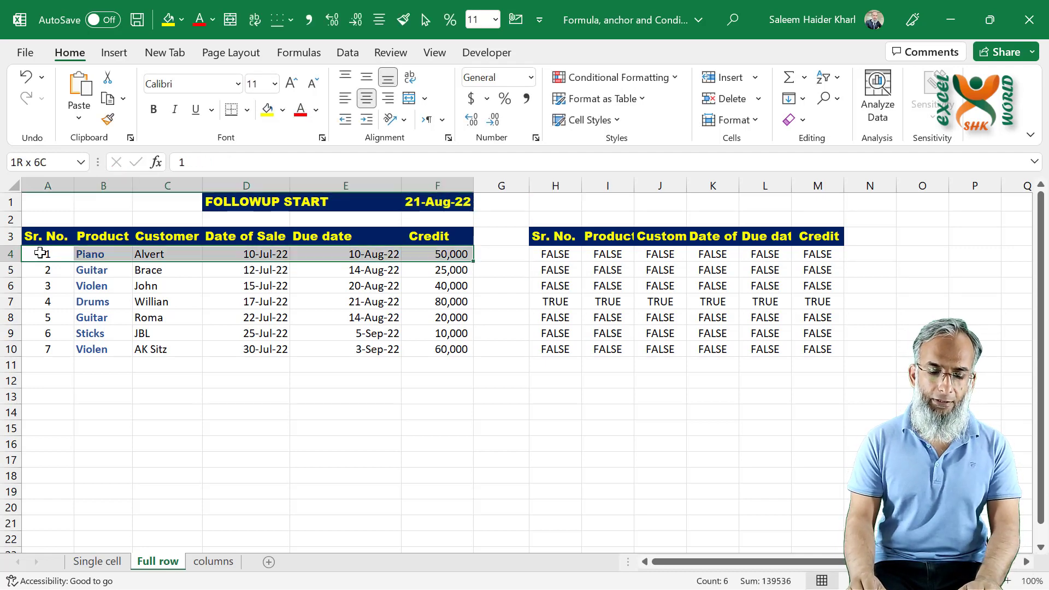
{"action": "key", "text": "ctrl+shift+Down"}
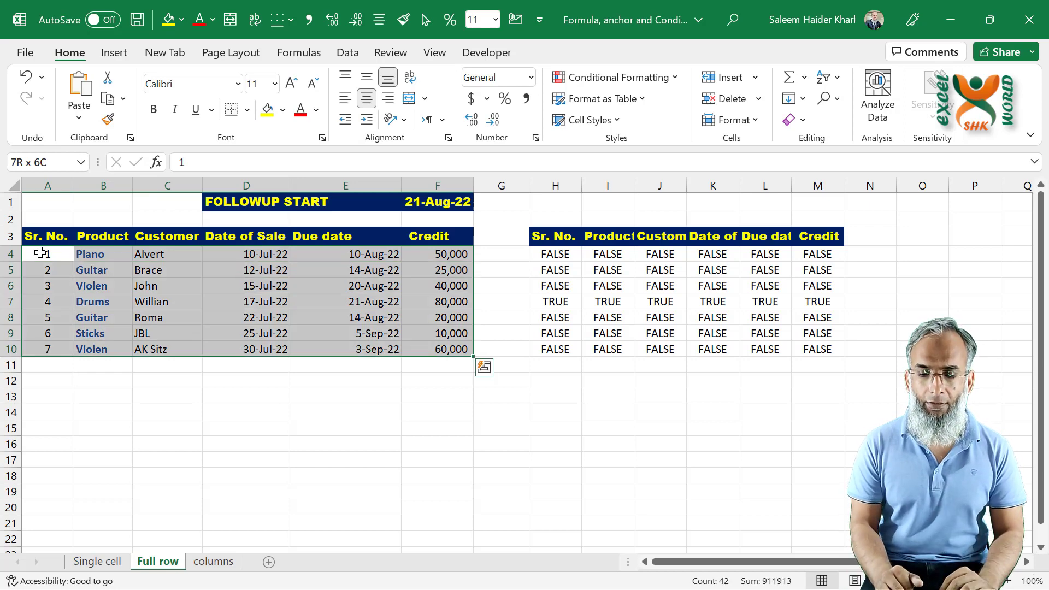
{"action": "left_click", "coordinate": [624, 79]}
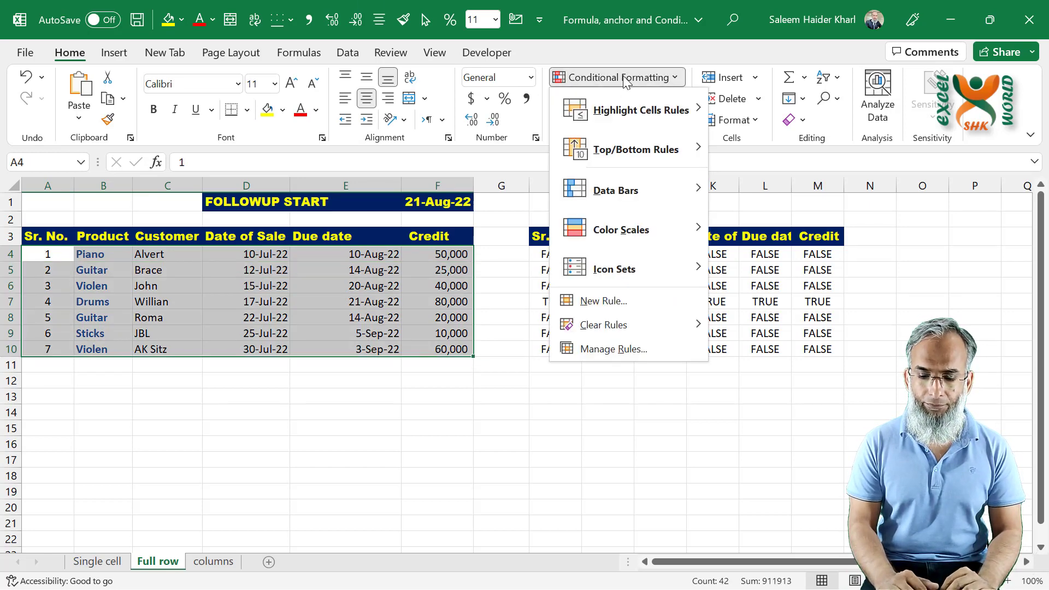
{"action": "left_click", "coordinate": [589, 302]}
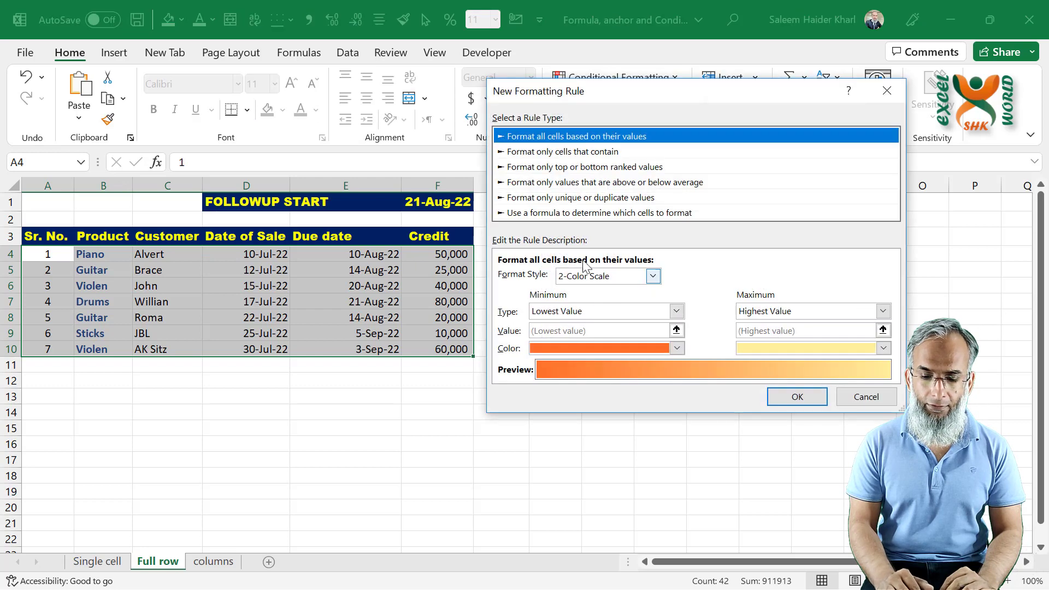
{"action": "left_click", "coordinate": [553, 213]}
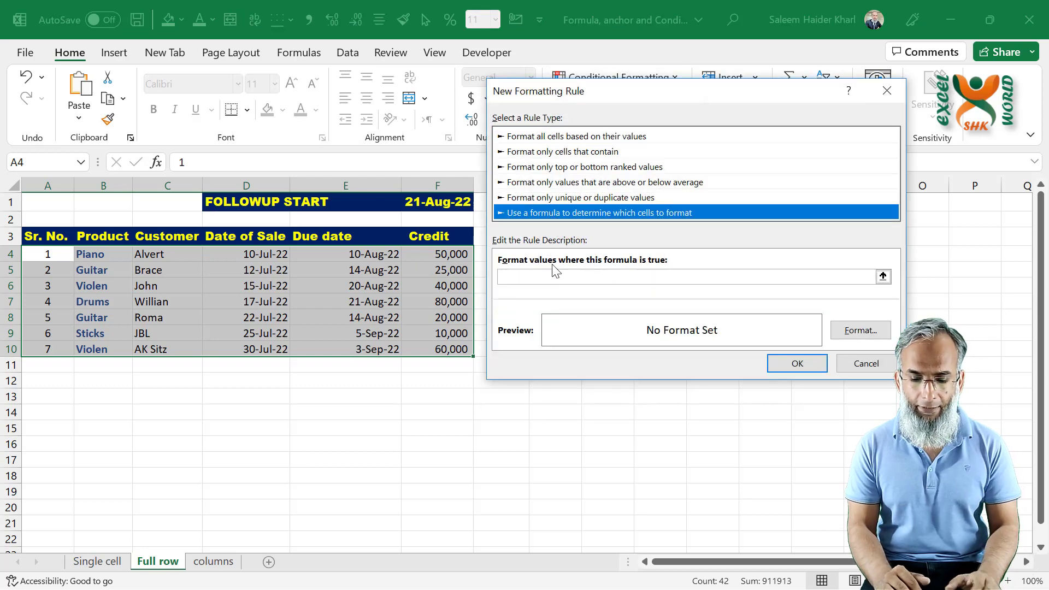
{"action": "left_click", "coordinate": [539, 276]}
{"action": "type", "text": "=$E4>=$F$1"}
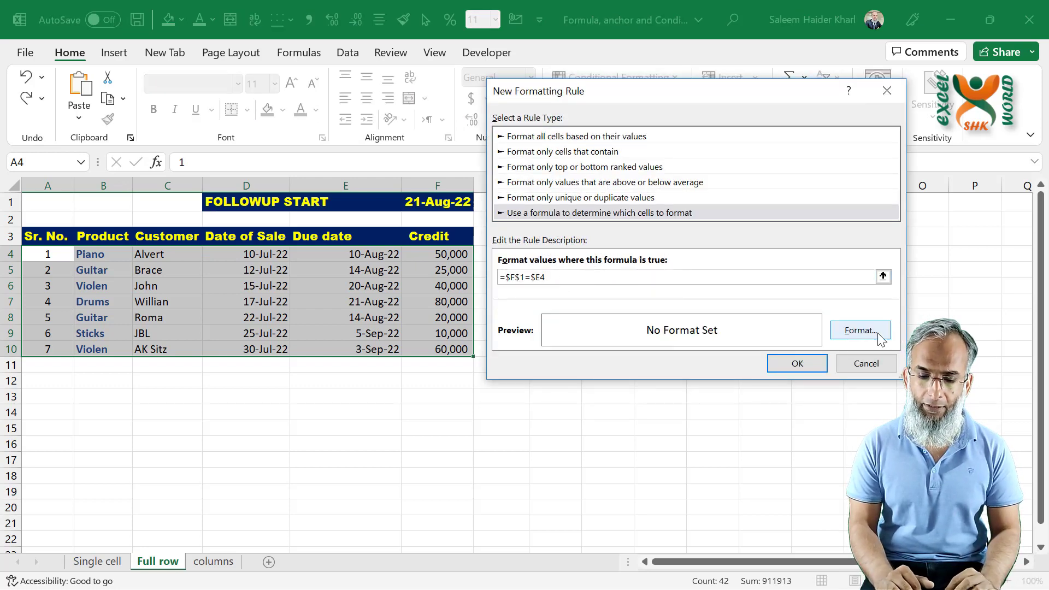
Give the rule a light gold fill and apply it to the table
{"action": "left_click", "coordinate": [861, 331]}
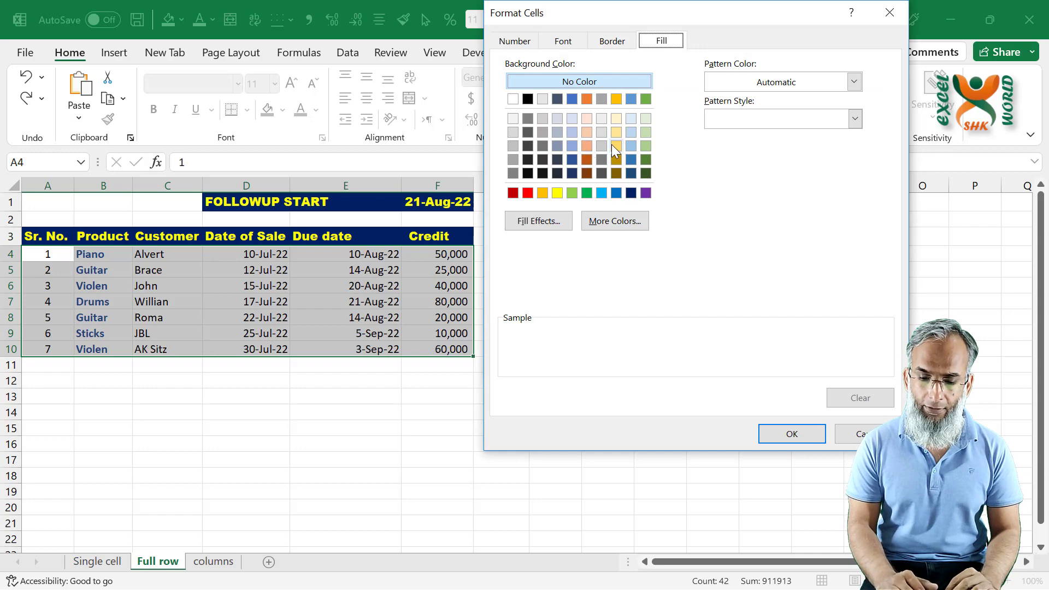
{"action": "left_click", "coordinate": [617, 134]}
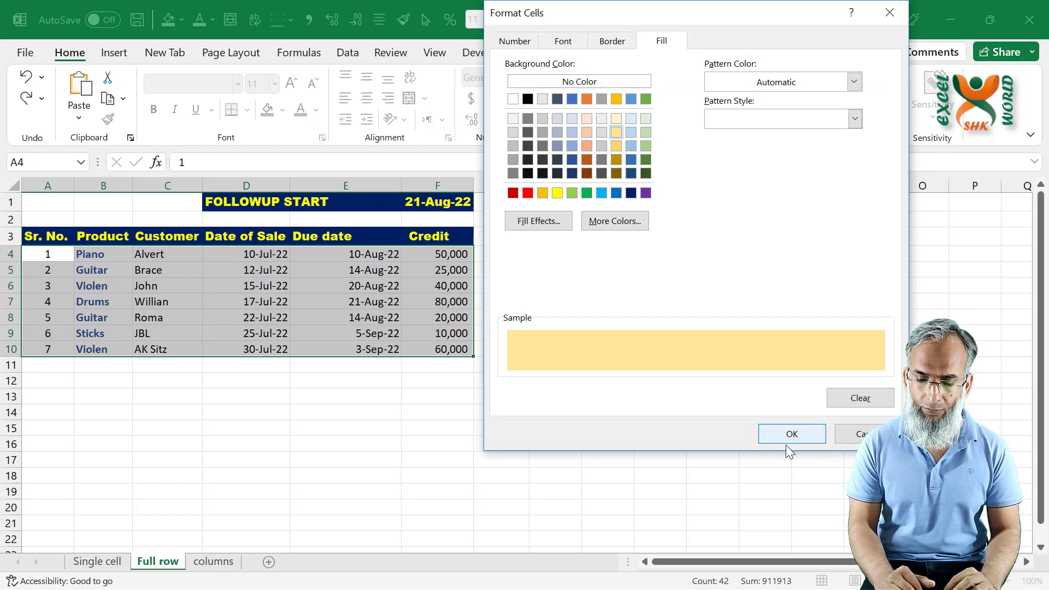
{"action": "left_click", "coordinate": [792, 434]}
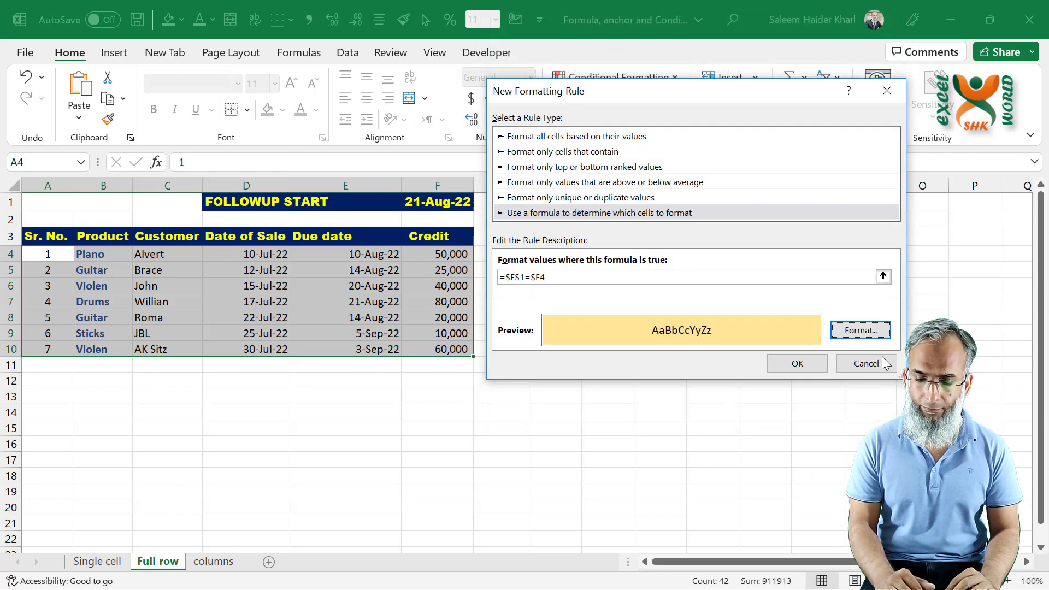
{"action": "left_click", "coordinate": [797, 365]}
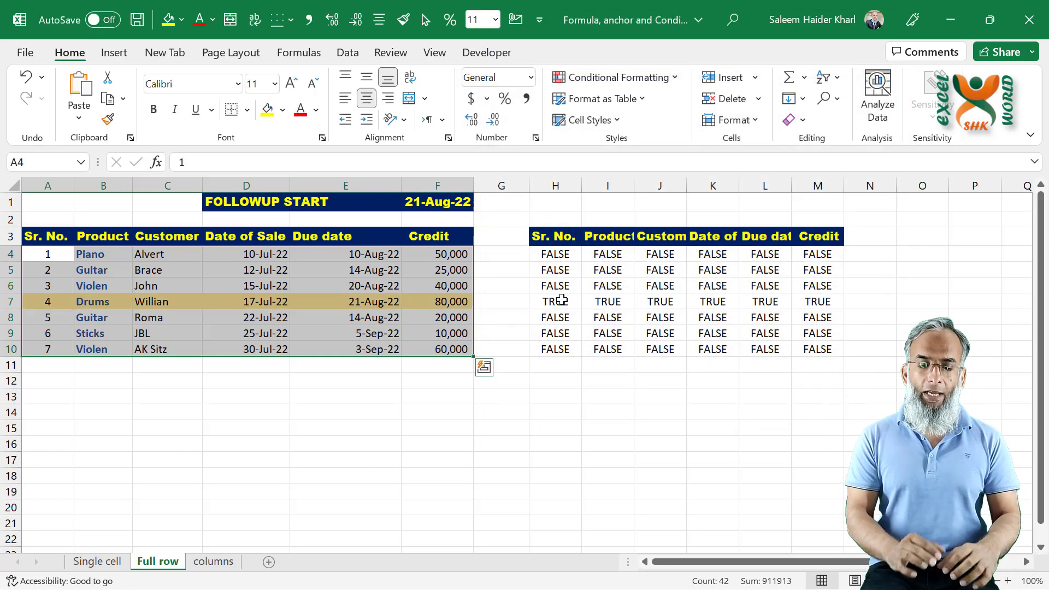
Set the followup start date in F1 to 5-Sep-22
{"action": "left_click_drag", "start_coordinate": [555, 301], "coordinate": [555, 317]}
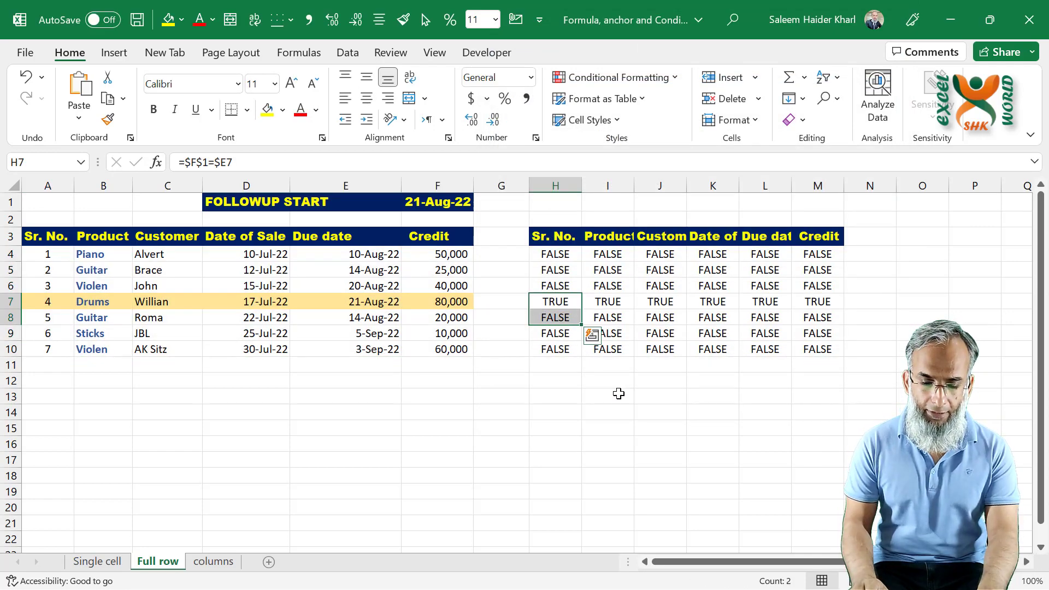
{"action": "key", "text": "Left"}
{"action": "key", "text": "Up"}
{"action": "key", "text": "Up"}
{"action": "key", "text": "Up"}
{"action": "key", "text": "Up"}
{"action": "key", "text": "Up"}
{"action": "key", "text": "Left"}
{"action": "key", "text": "Up"}
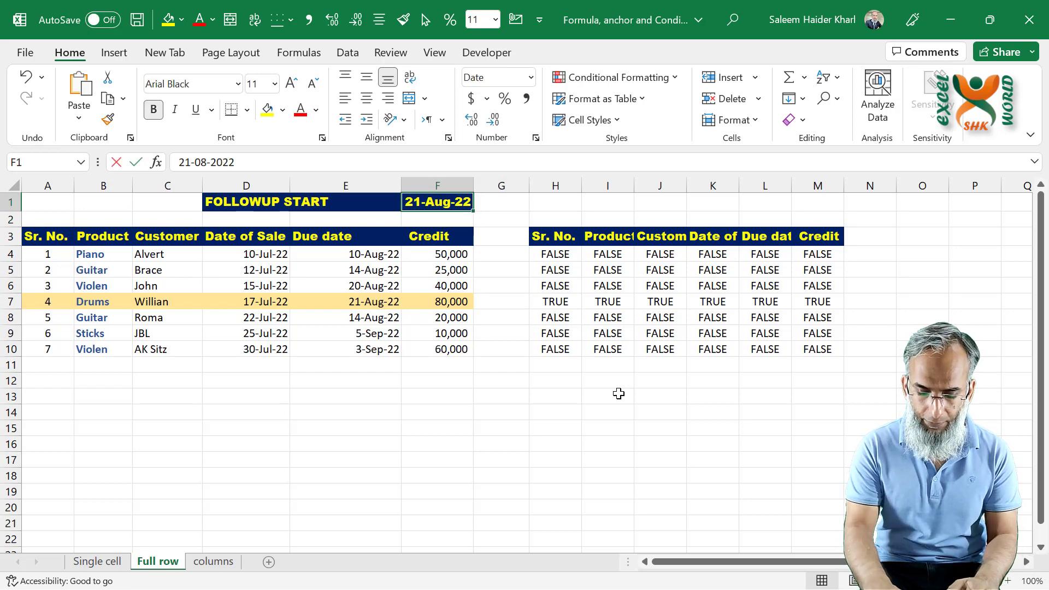
{"action": "type", "text": "5-9"}
{"action": "key", "text": "Return"}
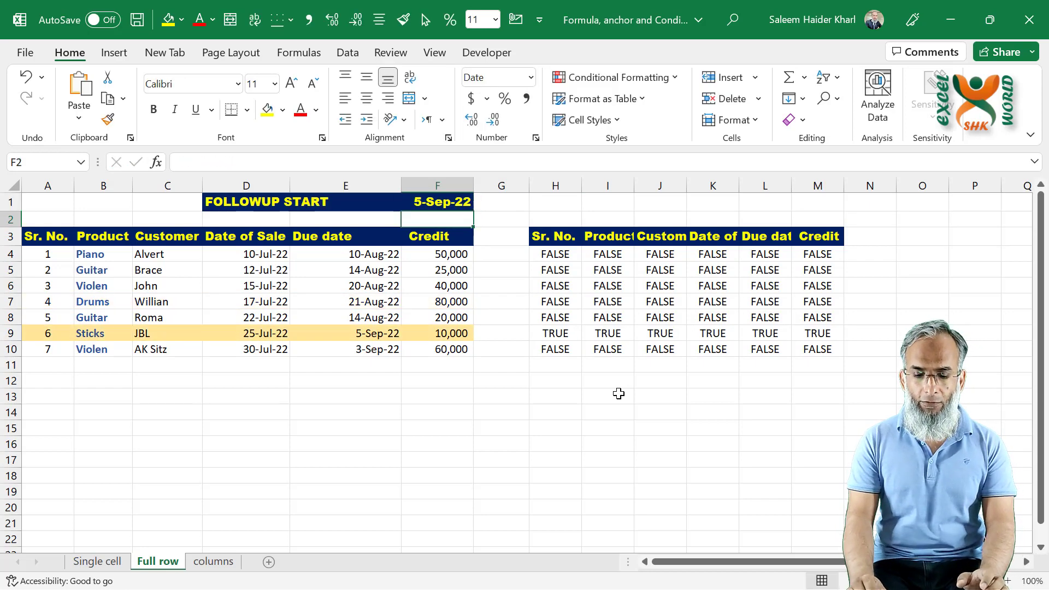
Check the comparison formulas in H9:M9 against the highlighted table row
{"action": "key", "text": "Down"}
{"action": "key", "text": "Down"}
{"action": "key", "text": "Down"}
{"action": "key", "text": "Down"}
{"action": "key", "text": "Down"}
{"action": "key", "text": "Down"}
{"action": "key", "text": "Down"}
{"action": "key", "text": "Right"}
{"action": "key", "text": "Right"}
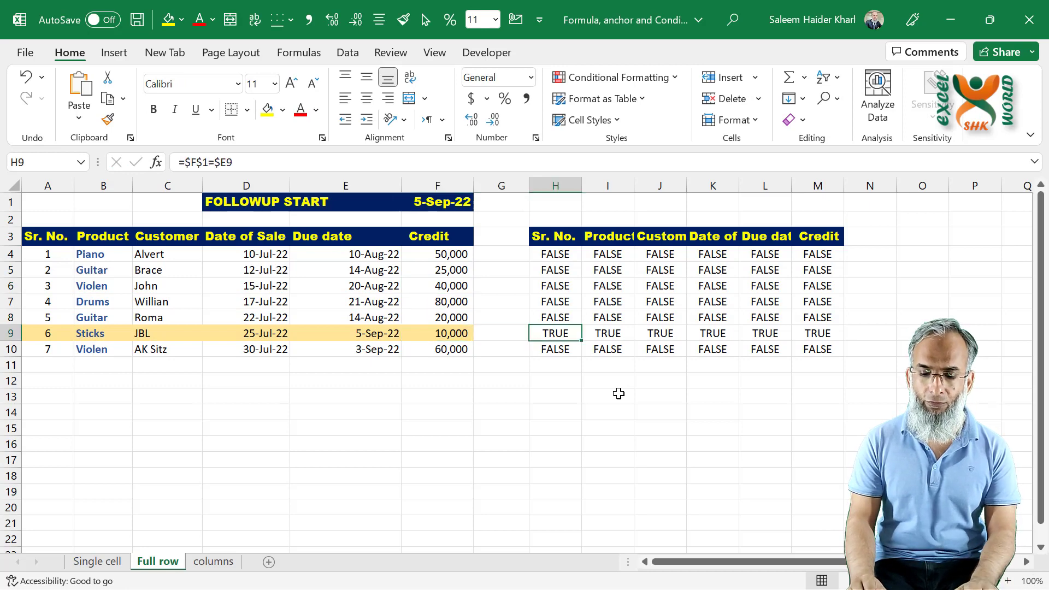
{"action": "key", "text": "ctrl+shift+Right"}
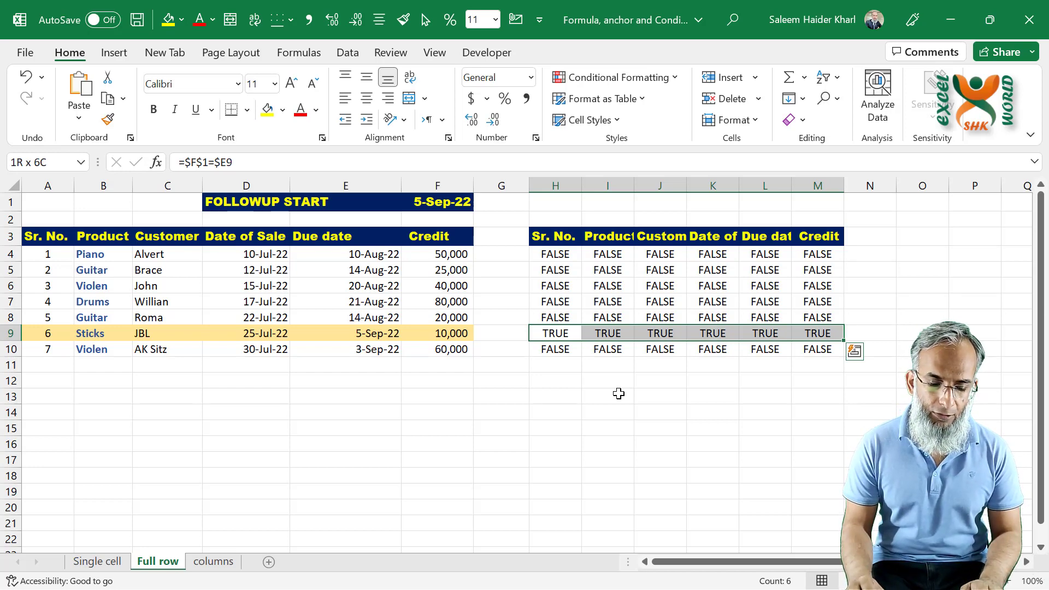
Open the columns sheet and compare its column-wise table layout with the Full row sheet
{"action": "key", "text": "ctrl+Page_Down"}
{"action": "key", "text": "Home"}
{"action": "key", "text": "Down"}
{"action": "key", "text": "Right"}
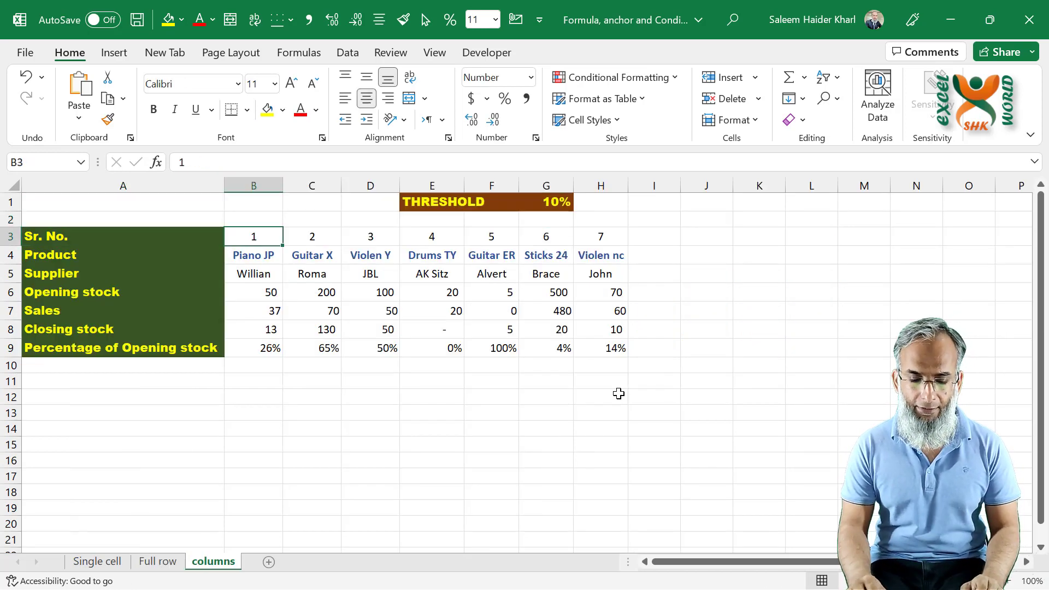
{"action": "key", "text": "Right"}
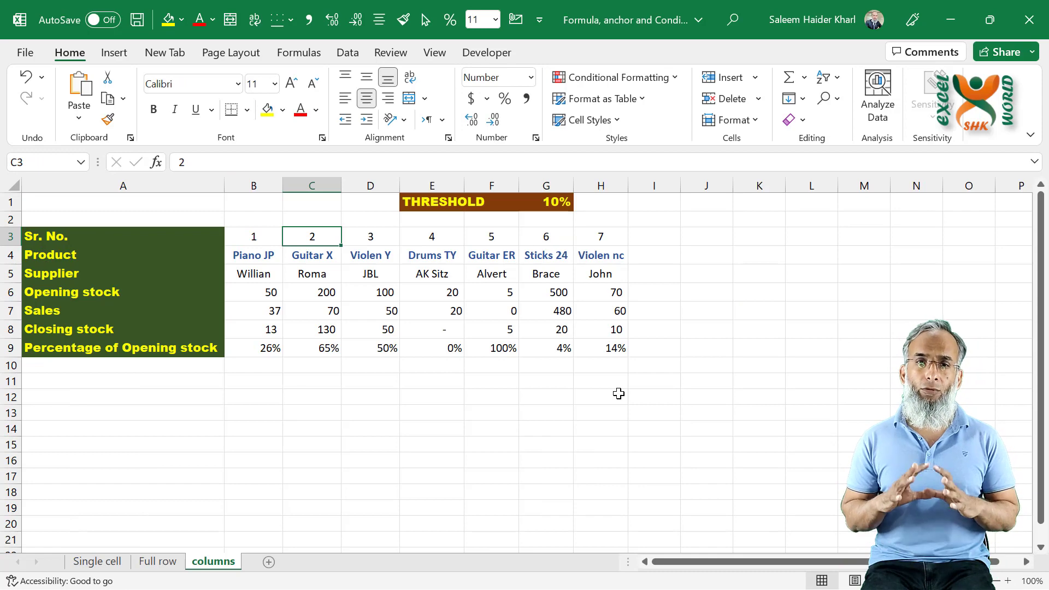
{"action": "key", "text": "ctrl+Page_Up"}
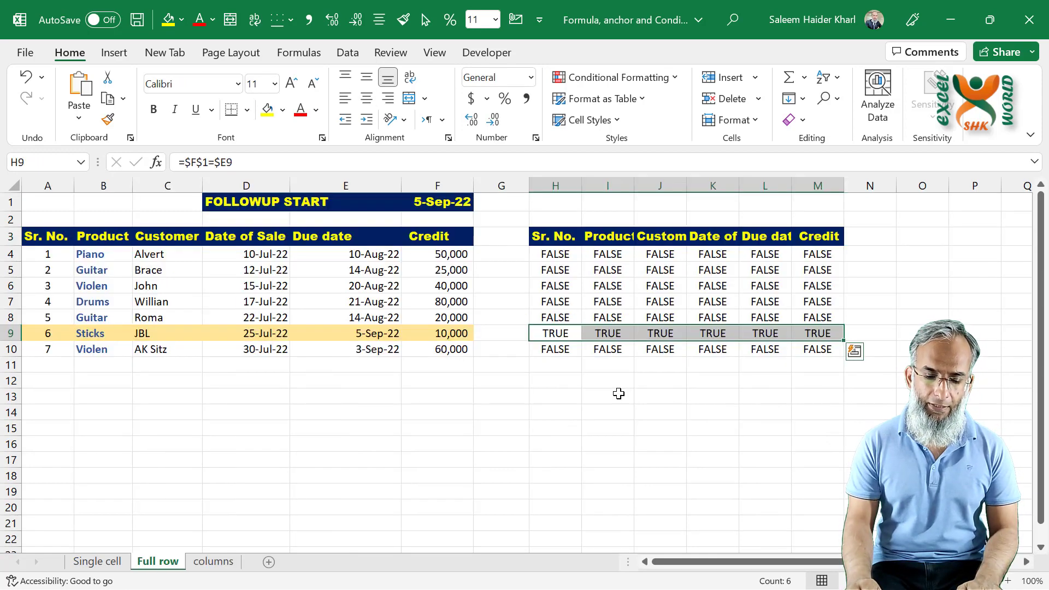
{"action": "key", "text": "ctrl+Page_Down"}
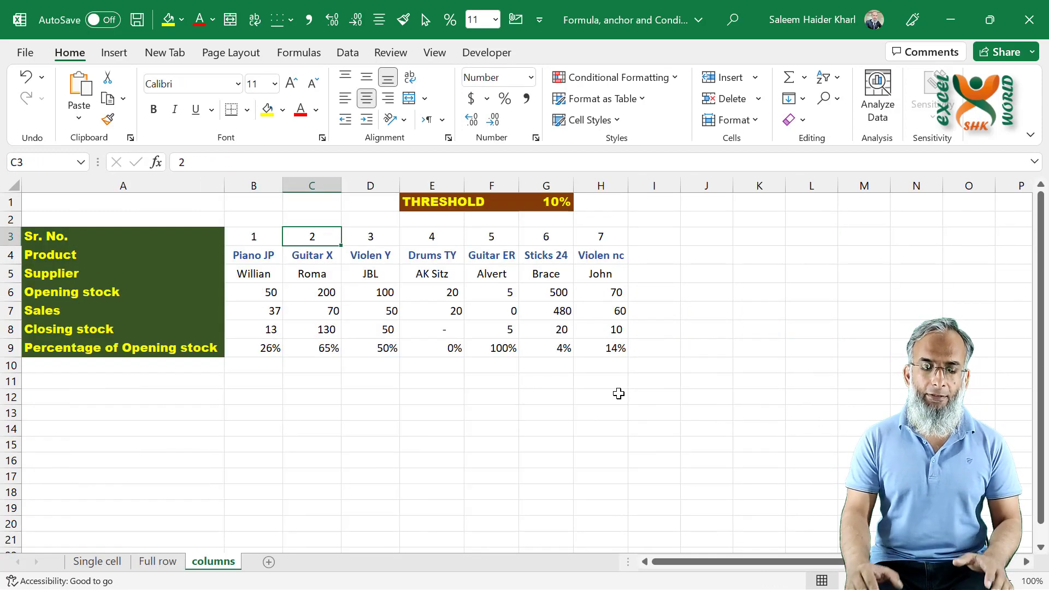
{"action": "key", "text": "ctrl+Page_Up"}
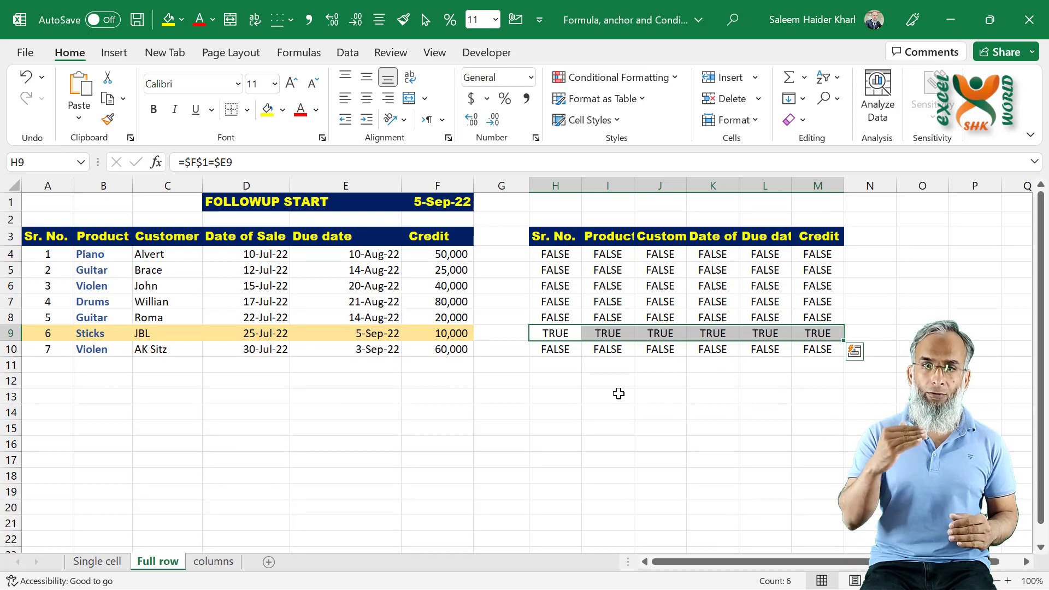
{"action": "key", "text": "ctrl+Page_Down"}
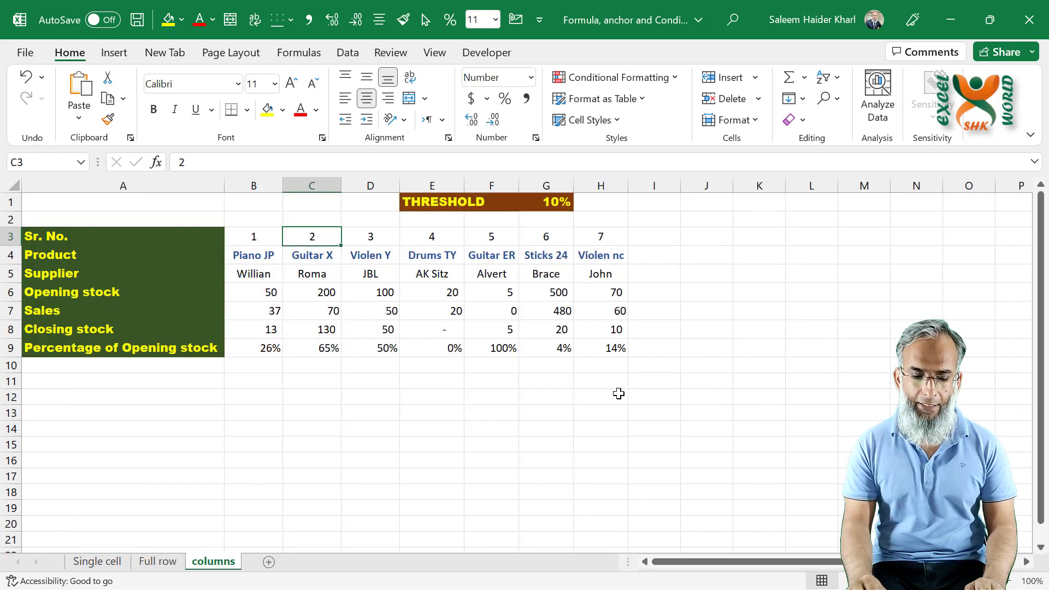
{"action": "key", "text": "Left"}
{"action": "key", "text": "Left"}
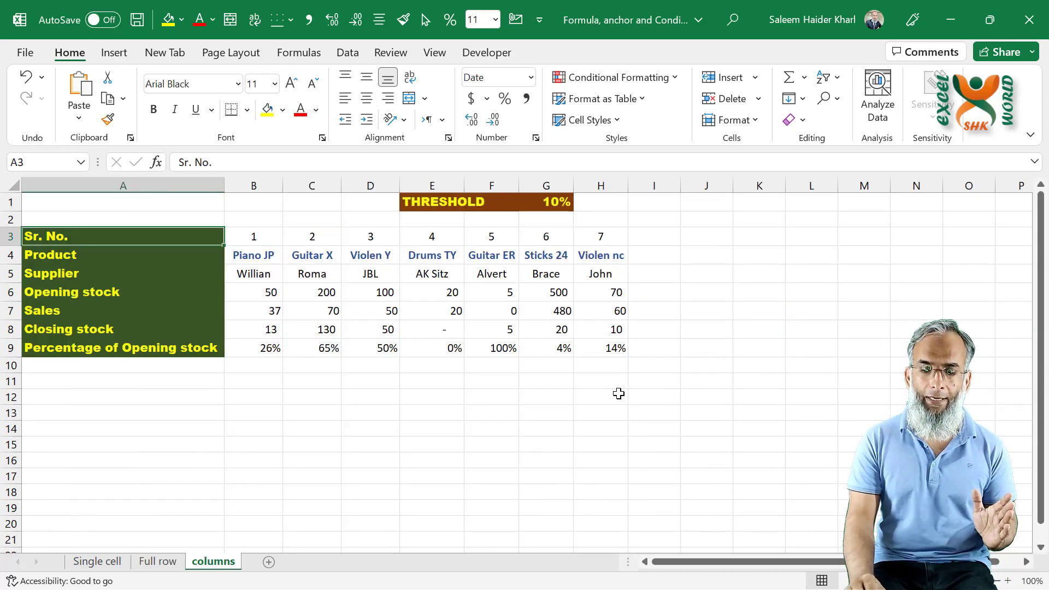
{"action": "key", "text": "Right"}
{"action": "key", "text": "Right"}
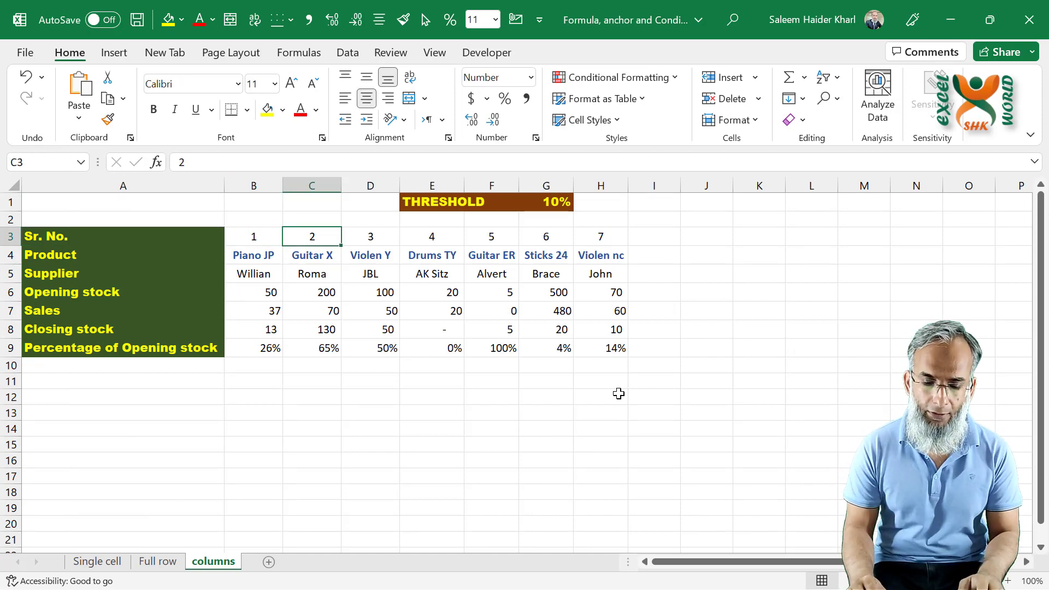
Start a new formula-based conditional formatting rule for the stock data B3:H9 on the columns sheet
{"action": "key", "text": "Down"}
{"action": "key", "text": "Left"}
{"action": "key", "text": "Up"}
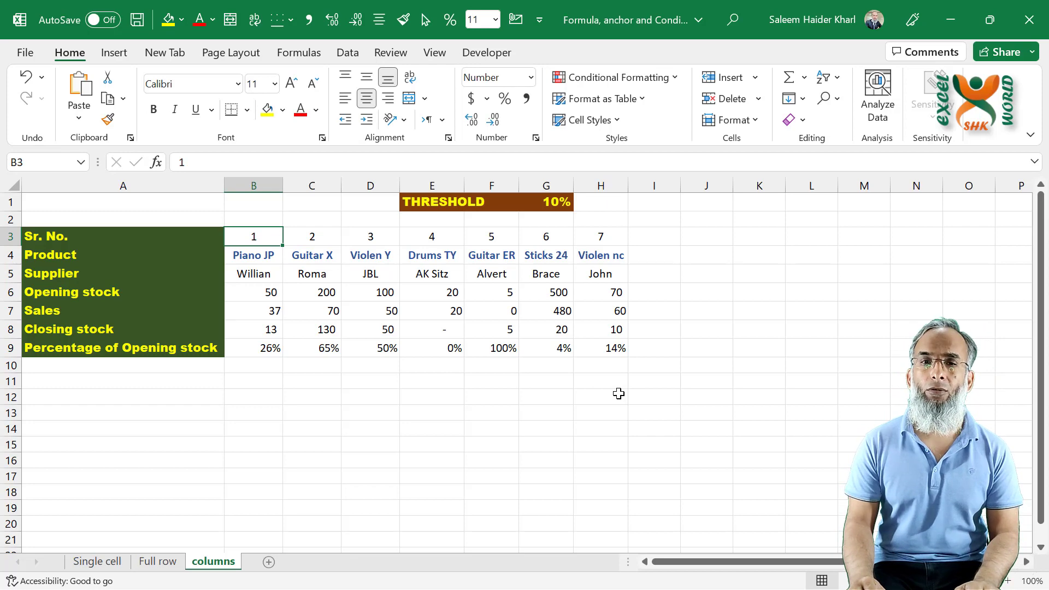
{"action": "key", "text": "Down"}
{"action": "key", "text": "Down"}
{"action": "key", "text": "Up"}
{"action": "key", "text": "Up"}
{"action": "key", "text": "ctrl+shift+Down"}
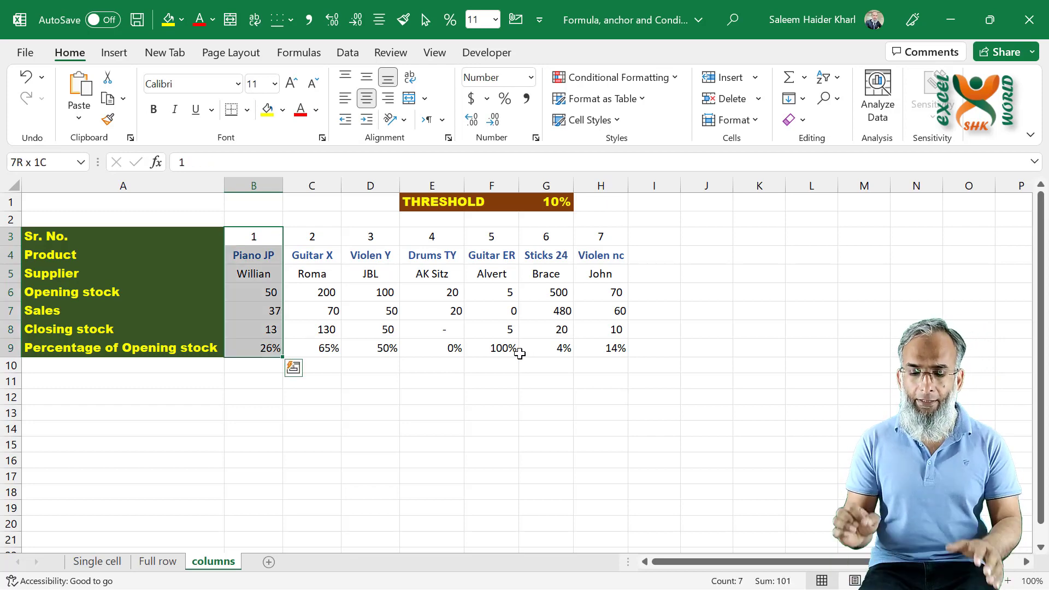
{"action": "key", "text": "ctrl+shift+Right"}
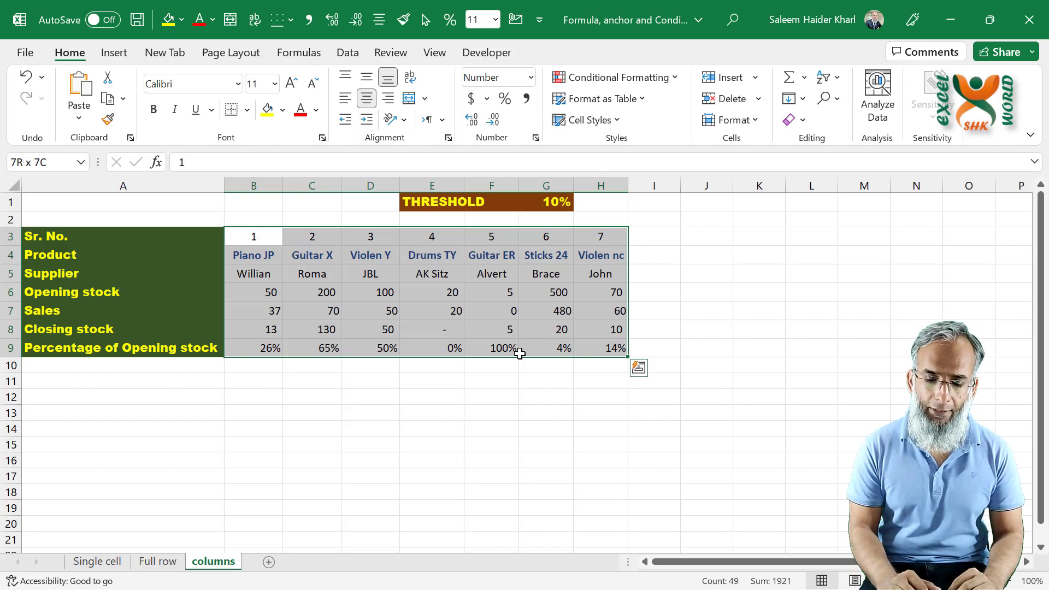
{"action": "left_click", "coordinate": [618, 81]}
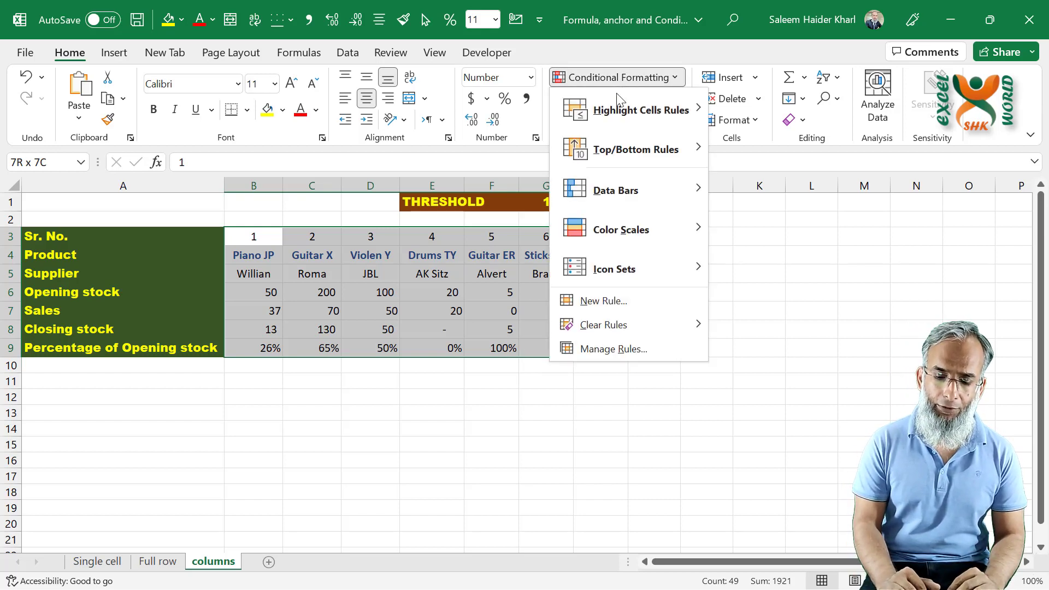
{"action": "left_click", "coordinate": [604, 301]}
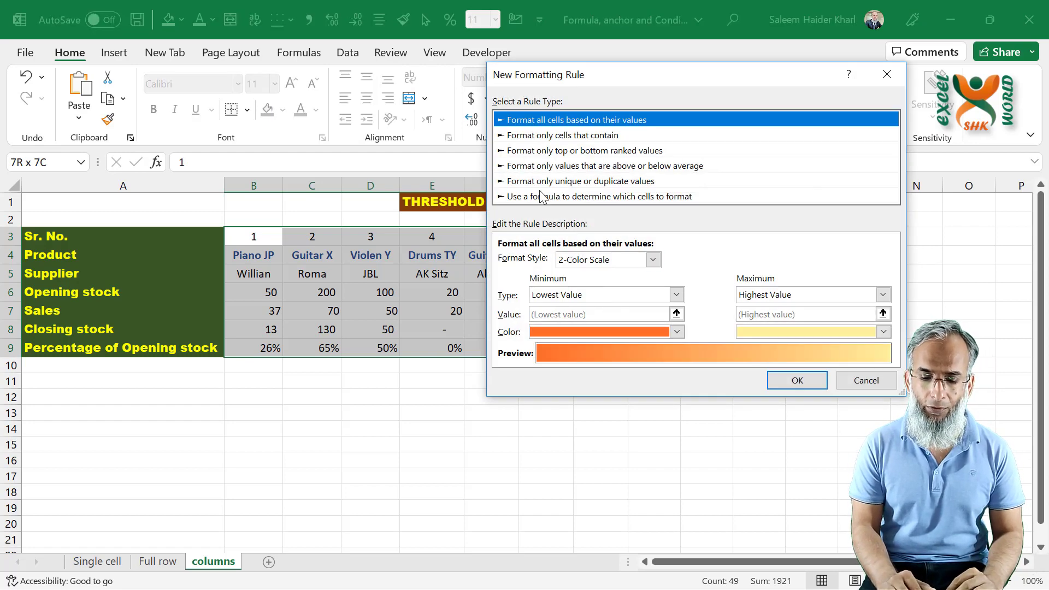
{"action": "left_click", "coordinate": [541, 195]}
{"action": "left_click_drag", "start_coordinate": [682, 76], "coordinate": [828, 106]}
{"action": "left_click", "coordinate": [659, 295]}
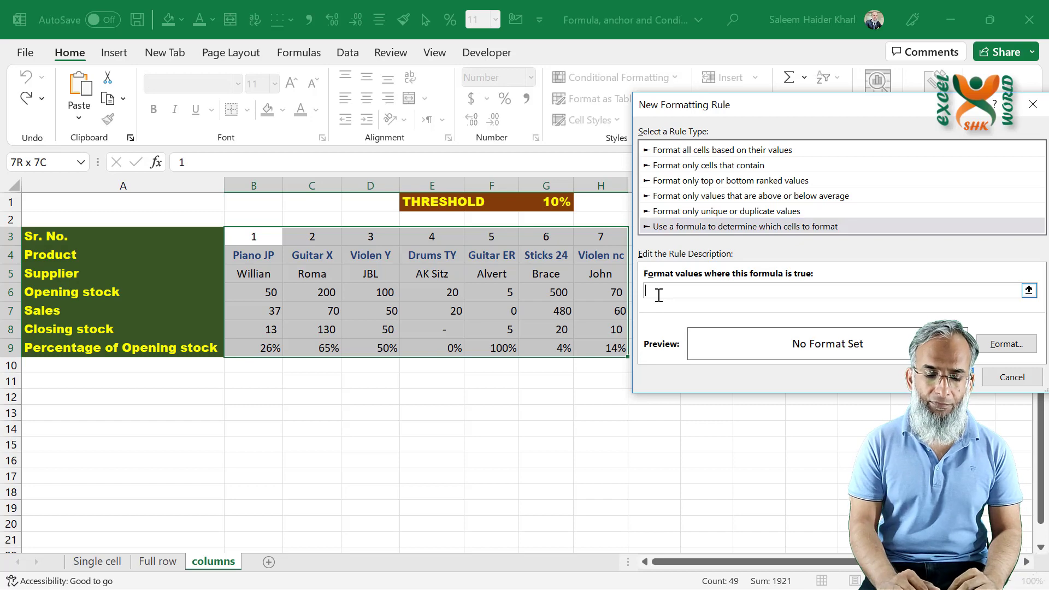
Enter the rule formula =B$9<=$G$1, comparing each column's percentage of opening stock with the threshold
{"action": "left_click", "coordinate": [257, 349]}
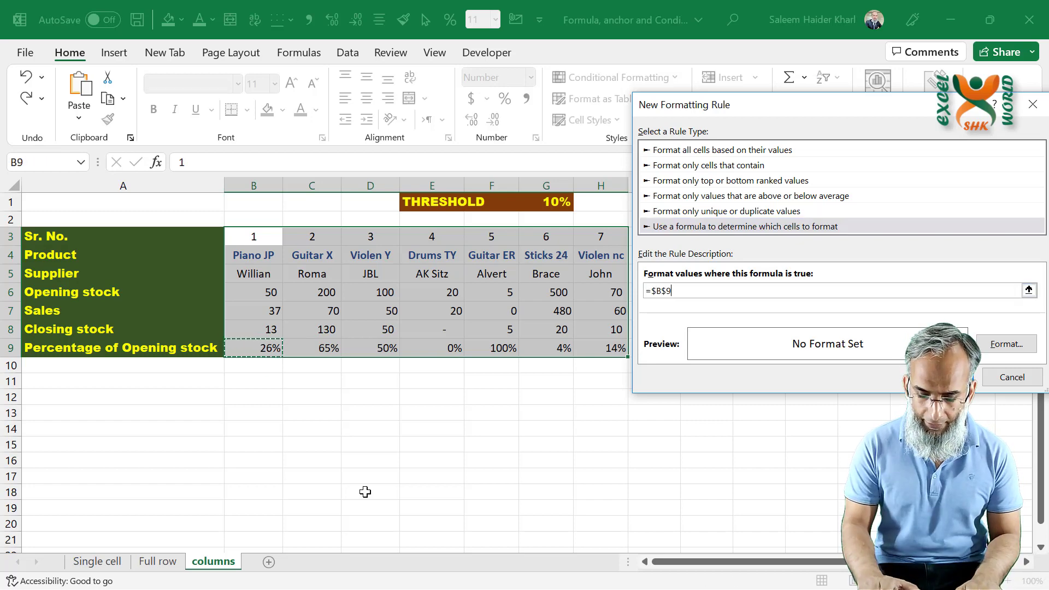
{"action": "type", "text": "<="}
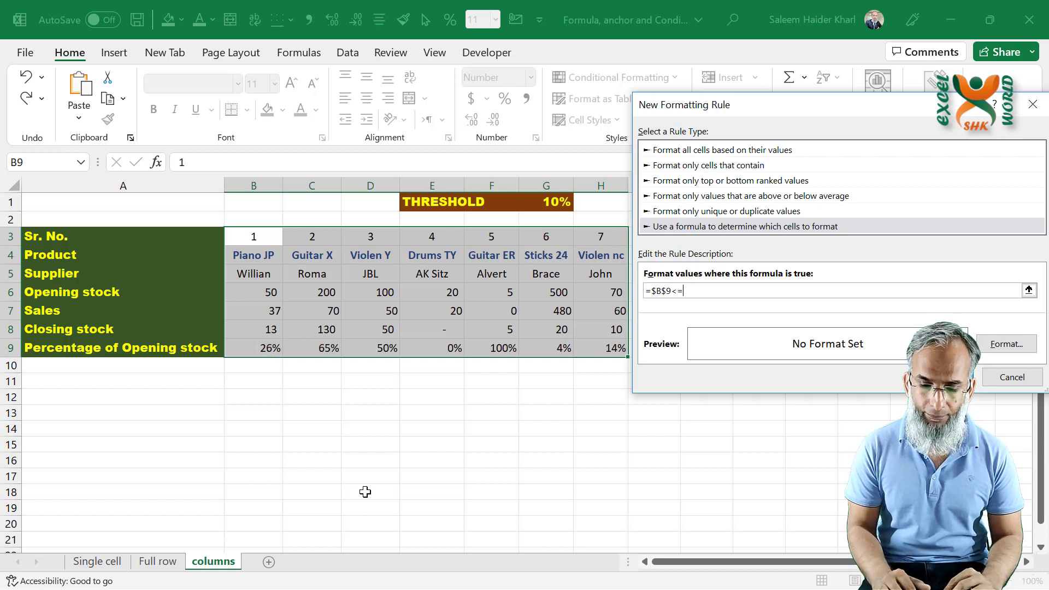
{"action": "left_click", "coordinate": [545, 202]}
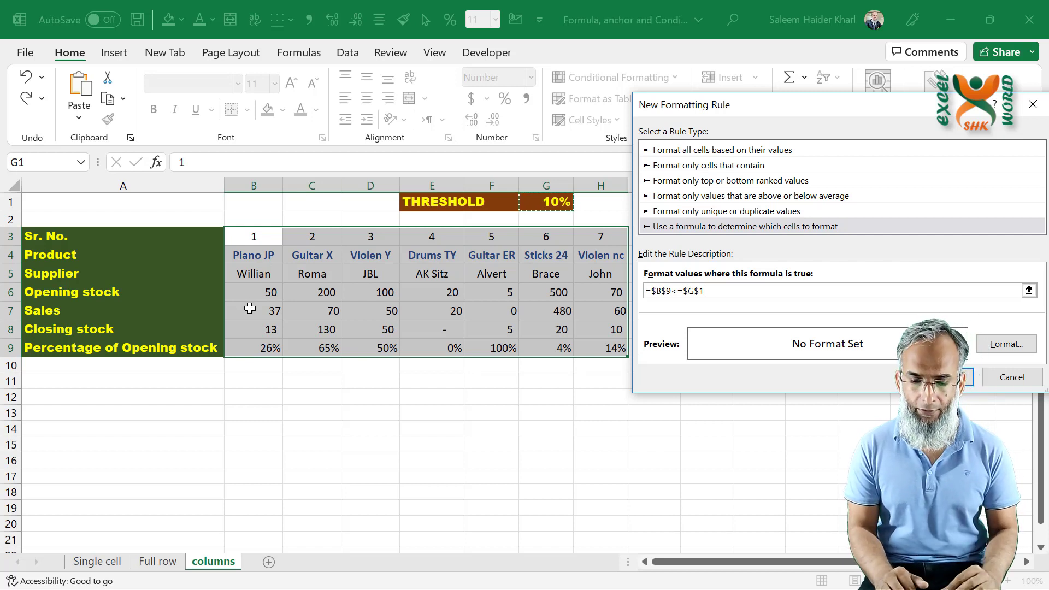
{"action": "left_click", "coordinate": [656, 291]}
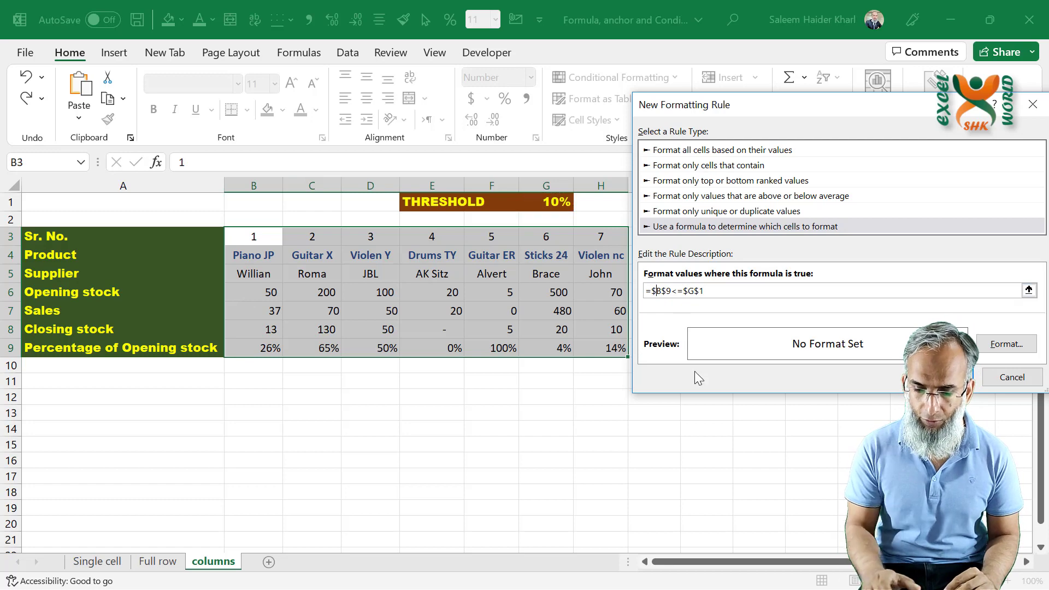
{"action": "key", "text": "BackSpace"}
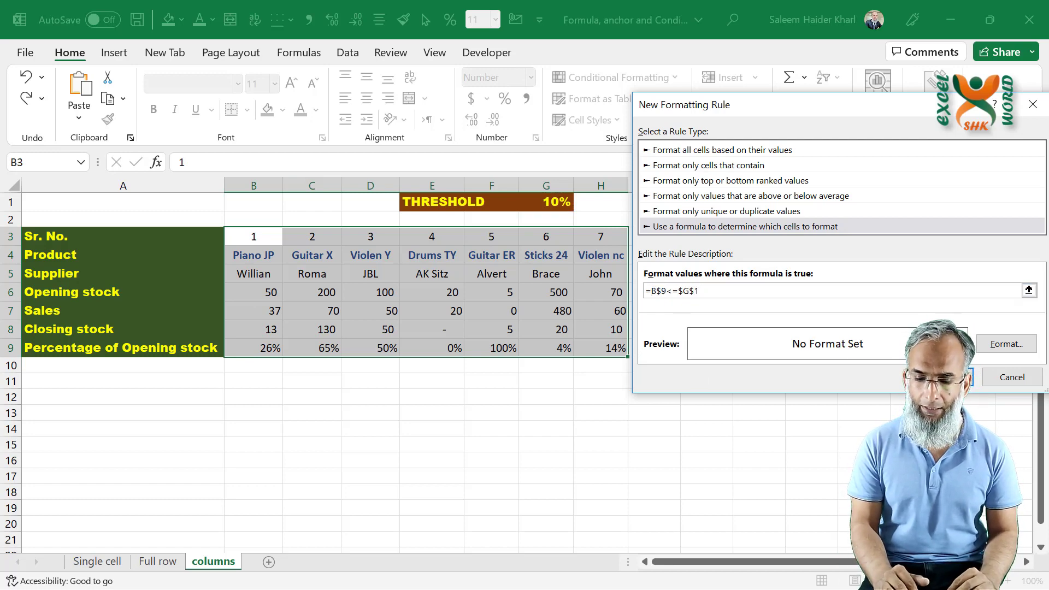
Give the rule the lightest orange background fill and apply it to the stock data
{"action": "left_click", "coordinate": [1006, 344]}
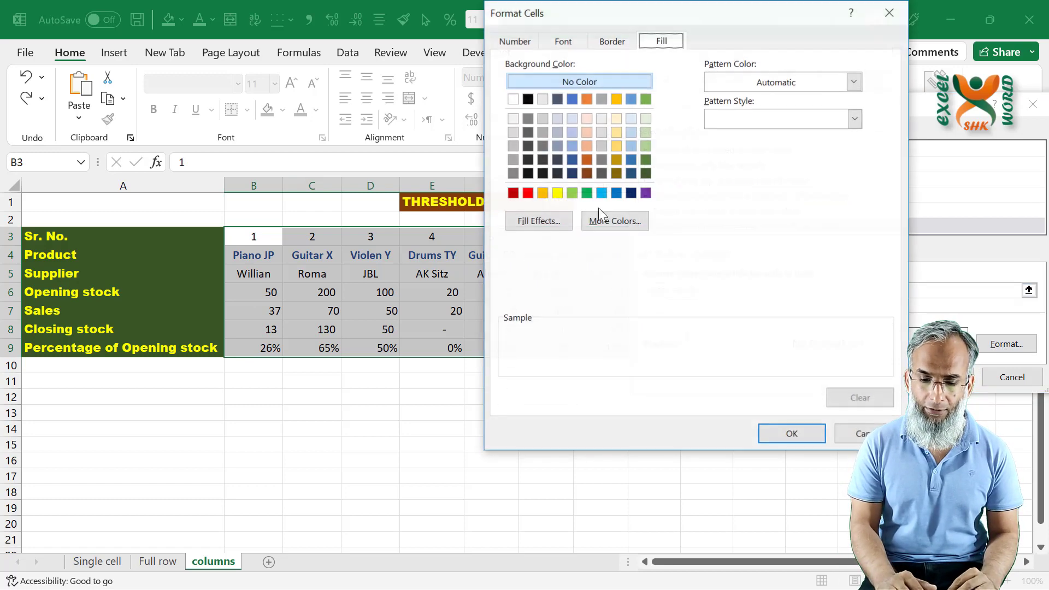
{"action": "left_click", "coordinate": [587, 119]}
{"action": "left_click", "coordinate": [799, 434]}
{"action": "left_click", "coordinate": [951, 372]}
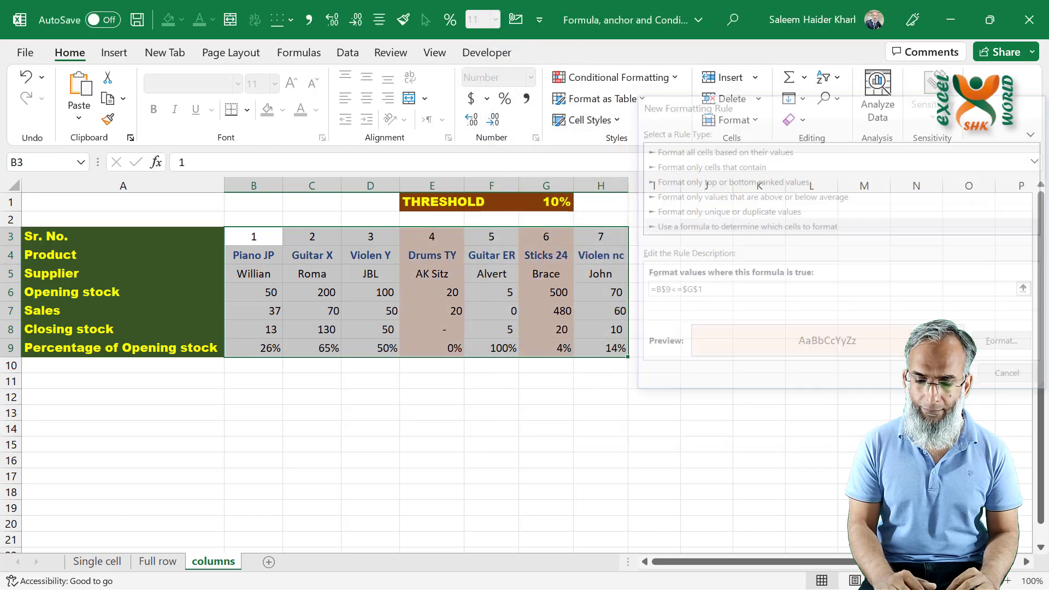
Check the percentages of opening stock in E9 and G9 for the highlighted columns against the threshold
{"action": "left_click", "coordinate": [431, 346]}
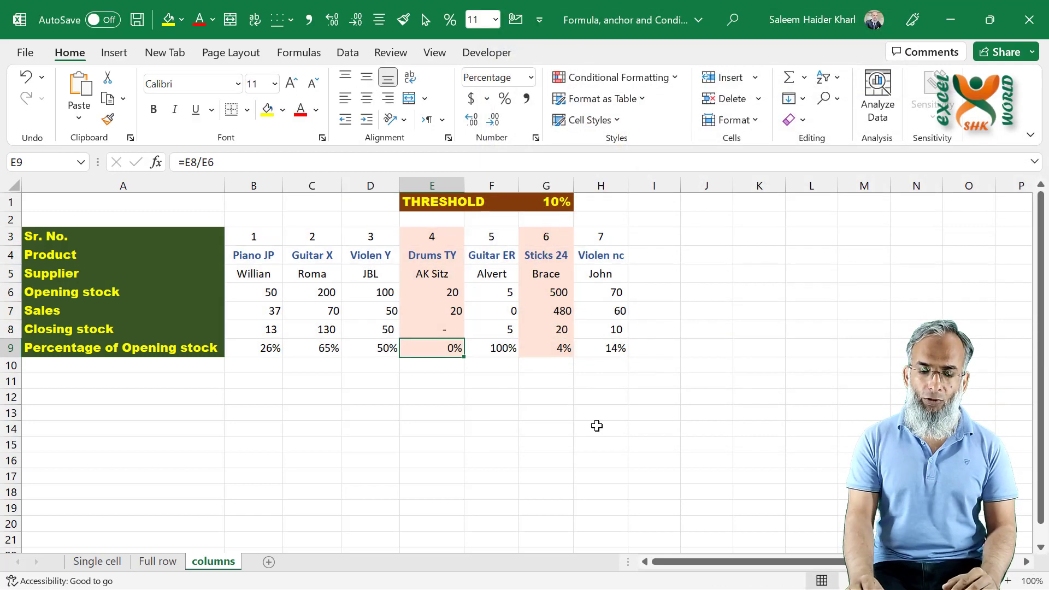
{"action": "key", "text": "Right"}
{"action": "key", "text": "Right"}
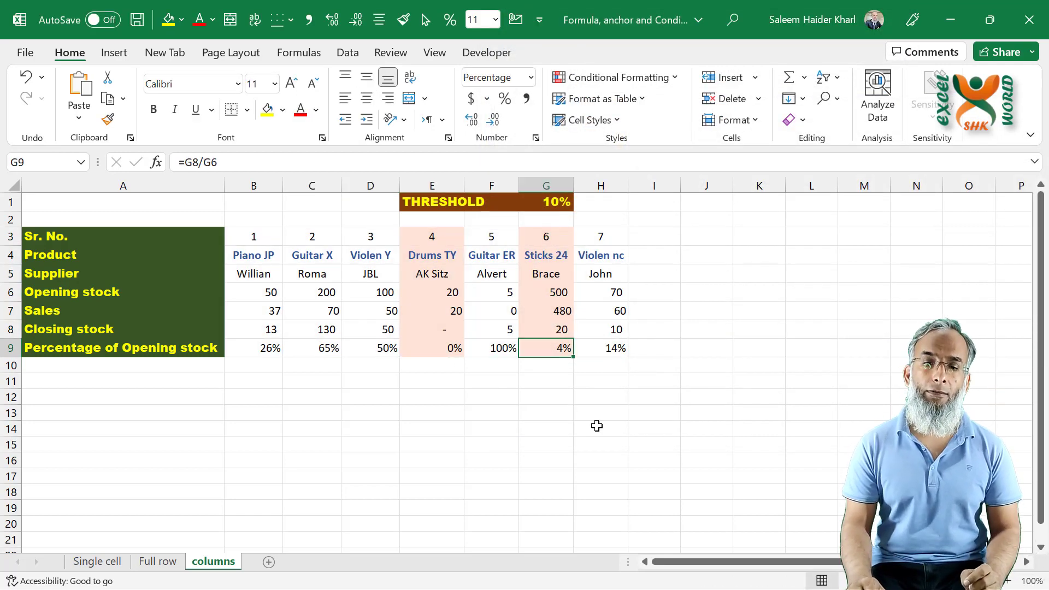
{"action": "key", "text": "Left"}
{"action": "key", "text": "Left"}
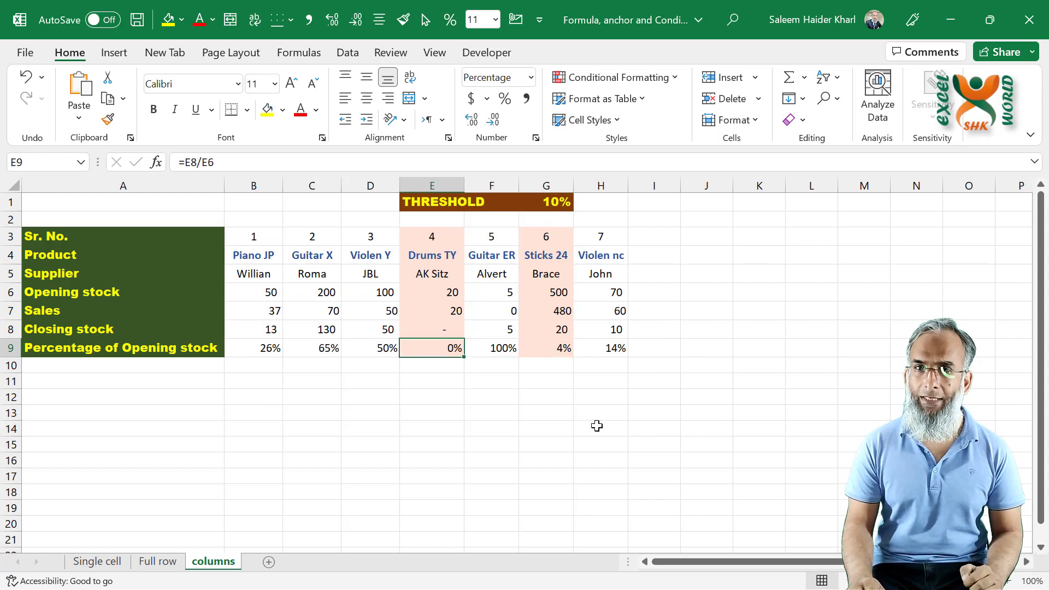
Set the threshold in G1 to 25%
{"action": "left_click", "coordinate": [544, 201]}
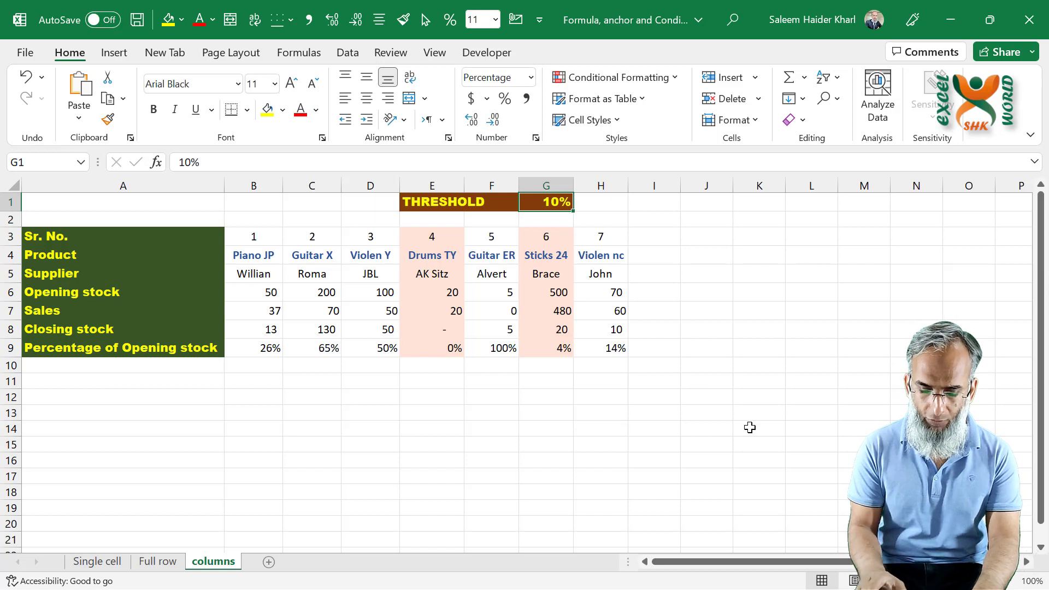
{"action": "type", "text": "25"}
{"action": "key", "text": "Return"}
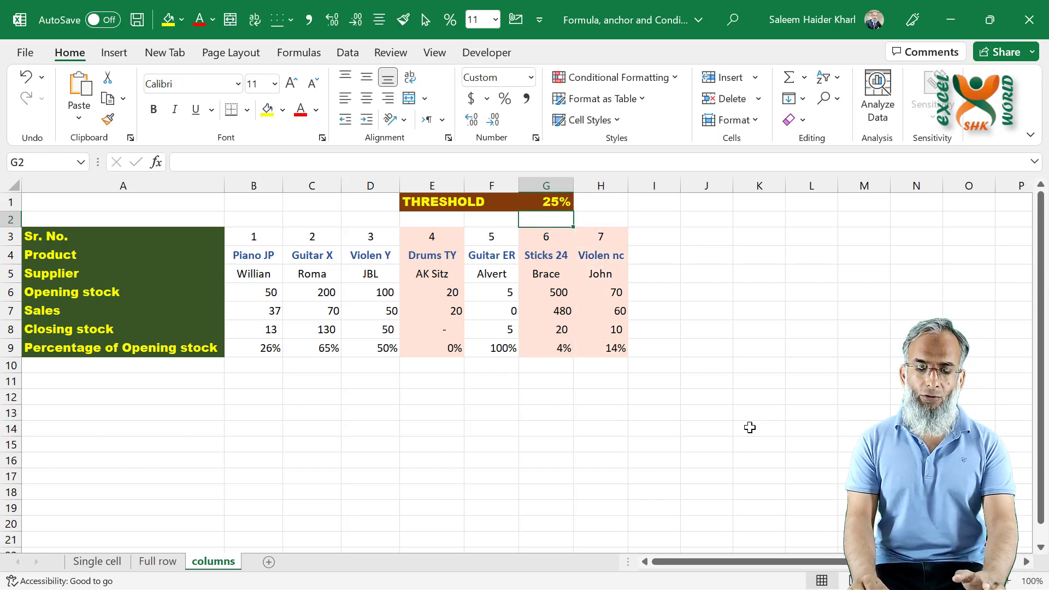
Examine the percentages of opening stock in G9 and H9 against the new threshold
{"action": "key", "text": "Down"}
{"action": "key", "text": "Down"}
{"action": "key", "text": "Down"}
{"action": "key", "text": "Down"}
{"action": "key", "text": "Down"}
{"action": "key", "text": "Down"}
{"action": "key", "text": "Down"}
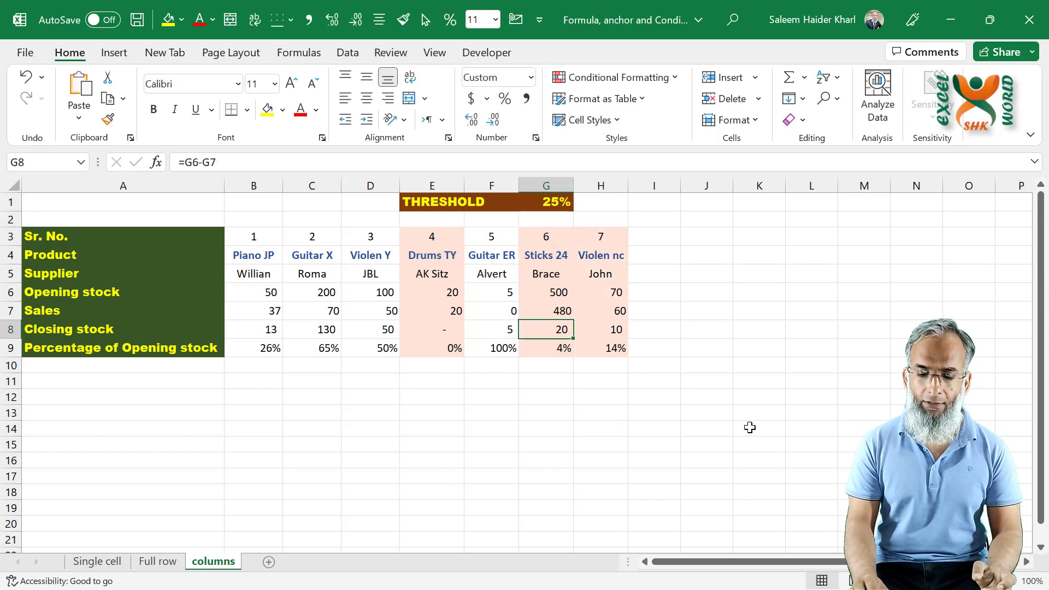
{"action": "key", "text": "Right"}
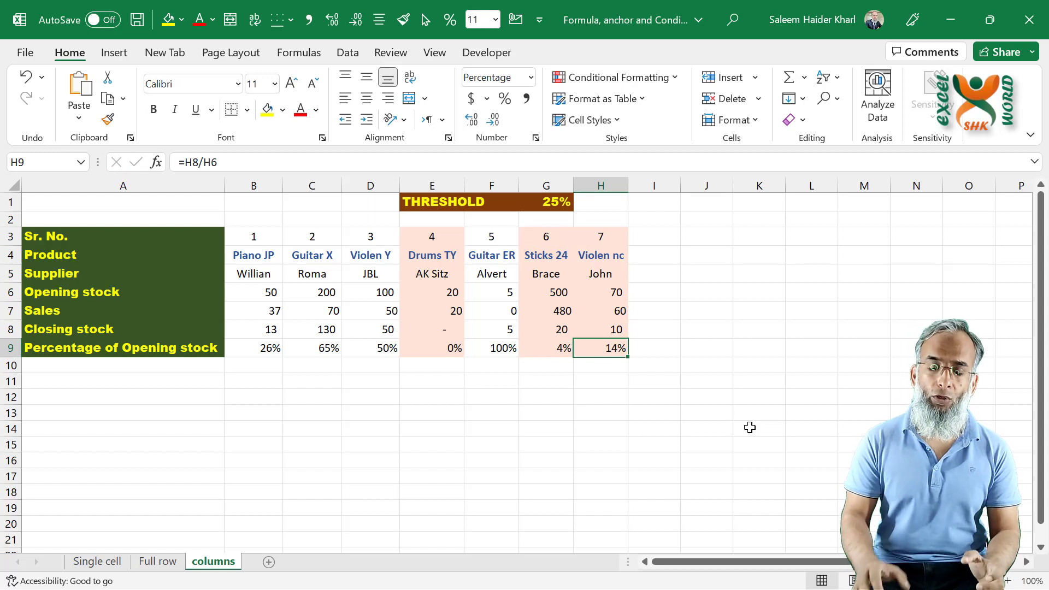
{"action": "key", "text": "Left"}
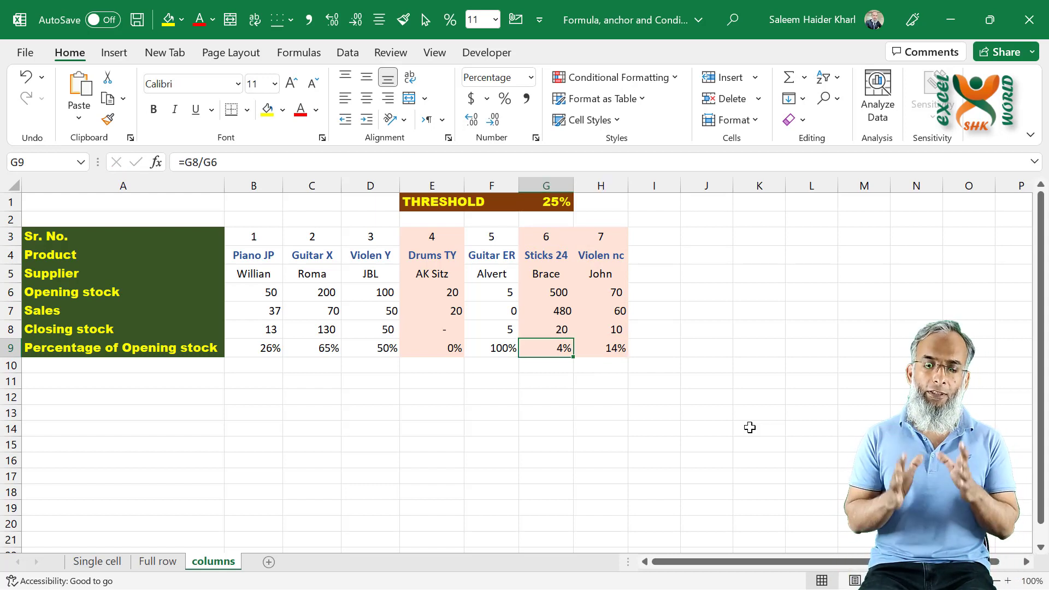